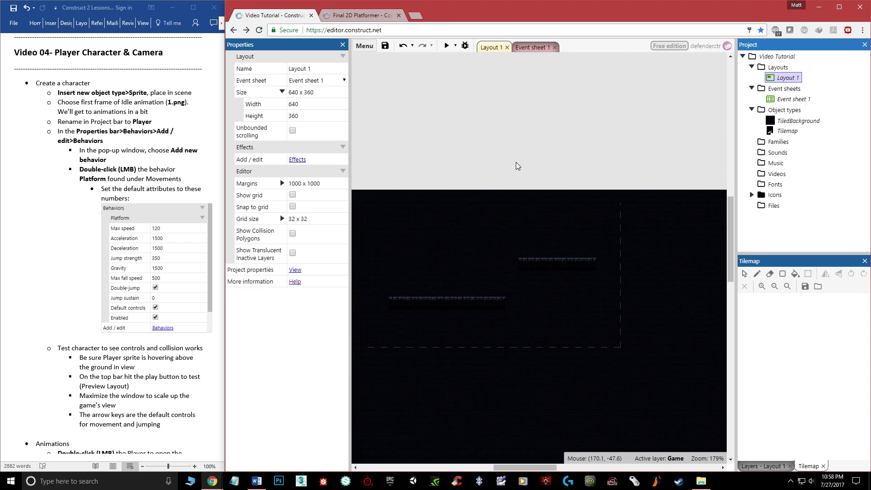
Review the project's viewport size and display settings, then return to the properties of Layout 1
{"action": "scroll", "coordinate": [581, 177], "scroll_direction": "down", "scroll_amount": 3, "text": "ctrl"}
{"action": "scroll", "coordinate": [604, 195], "scroll_direction": "down", "scroll_amount": 3, "text": "ctrl"}
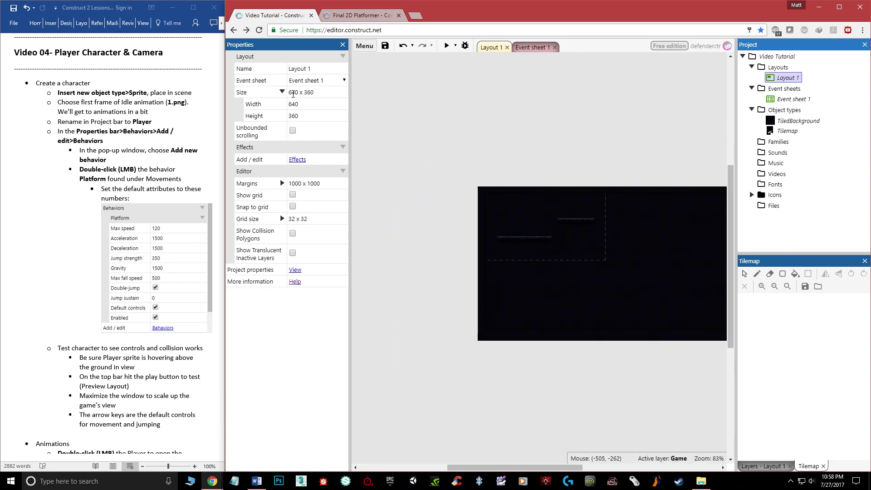
{"action": "scroll", "coordinate": [620, 267], "scroll_direction": "up", "scroll_amount": 2, "text": "ctrl"}
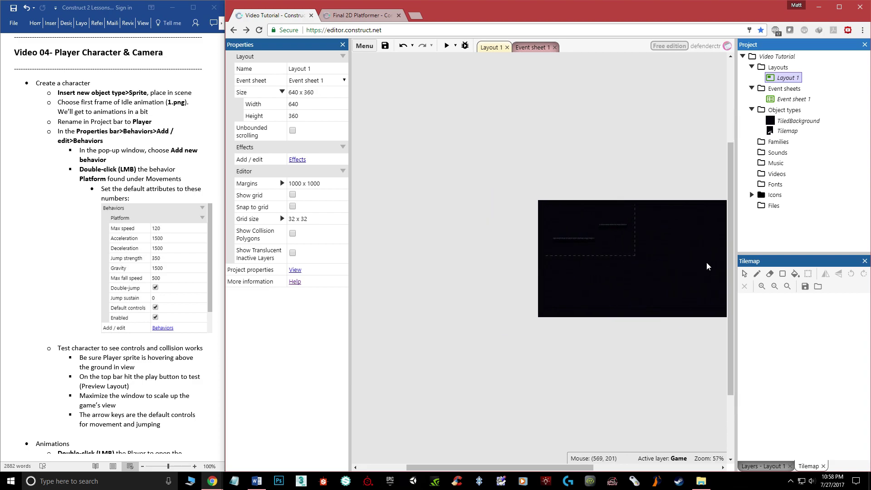
{"action": "middle_click_drag", "start_coordinate": [619, 267], "coordinate": [560, 257]}
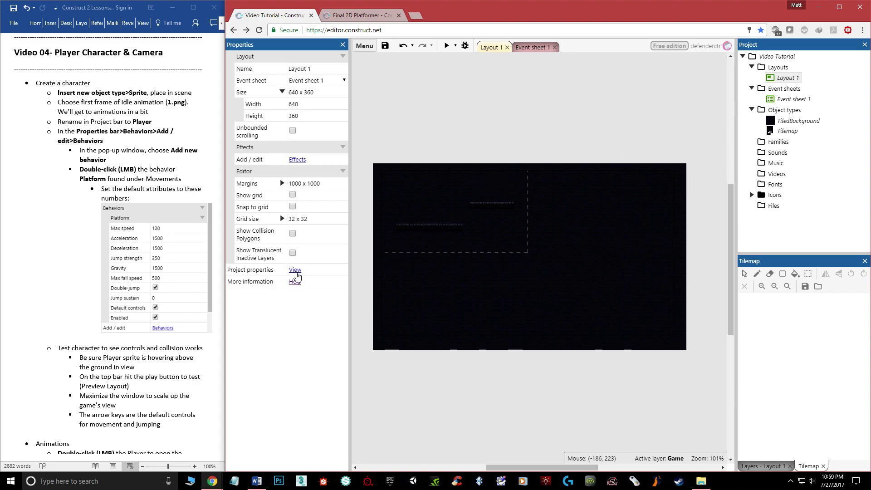
{"action": "left_click", "coordinate": [295, 270]}
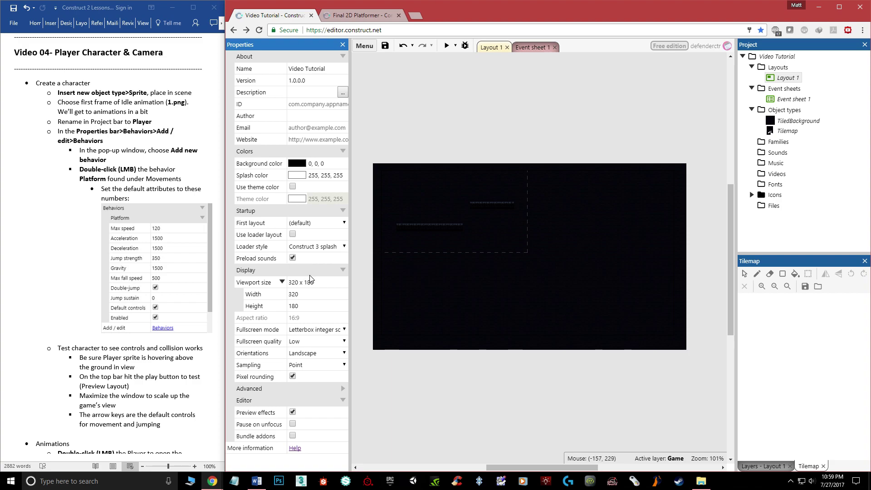
{"action": "left_click", "coordinate": [282, 282]}
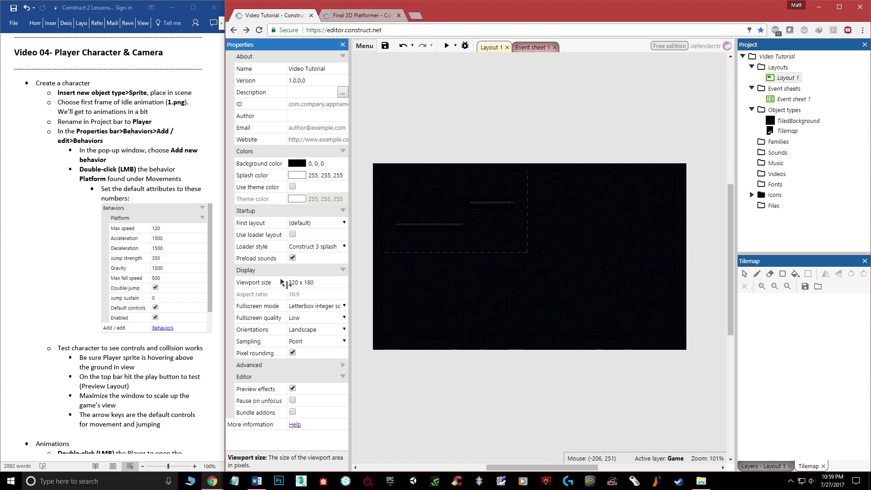
{"action": "left_click", "coordinate": [282, 283]}
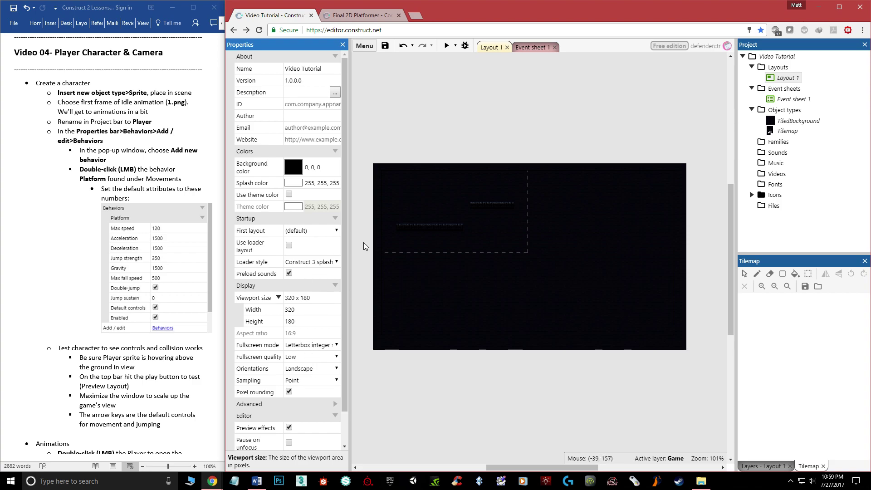
{"action": "scroll", "coordinate": [316, 241], "scroll_direction": "down", "scroll_amount": 1}
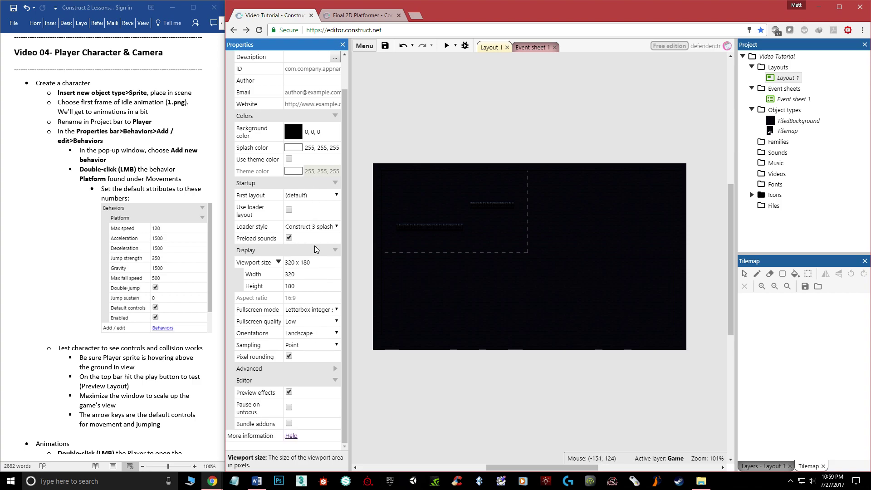
{"action": "scroll", "coordinate": [315, 286], "scroll_direction": "up", "scroll_amount": 1}
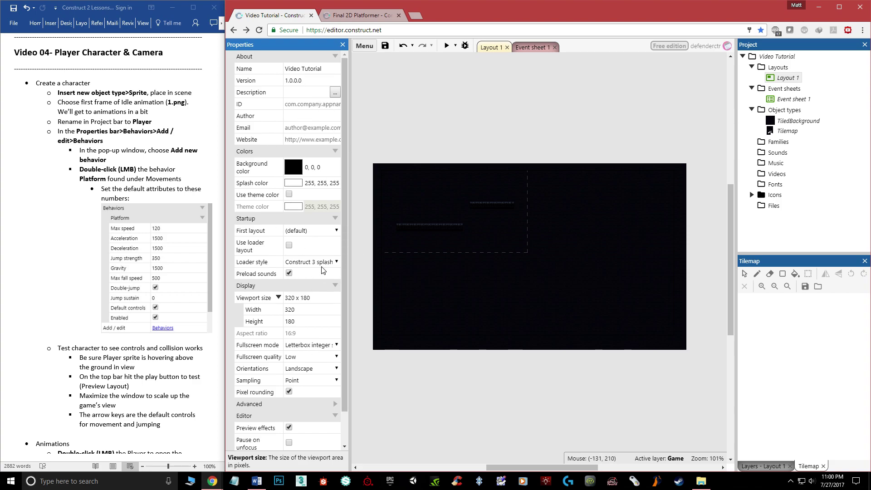
{"action": "left_click", "coordinate": [772, 78]}
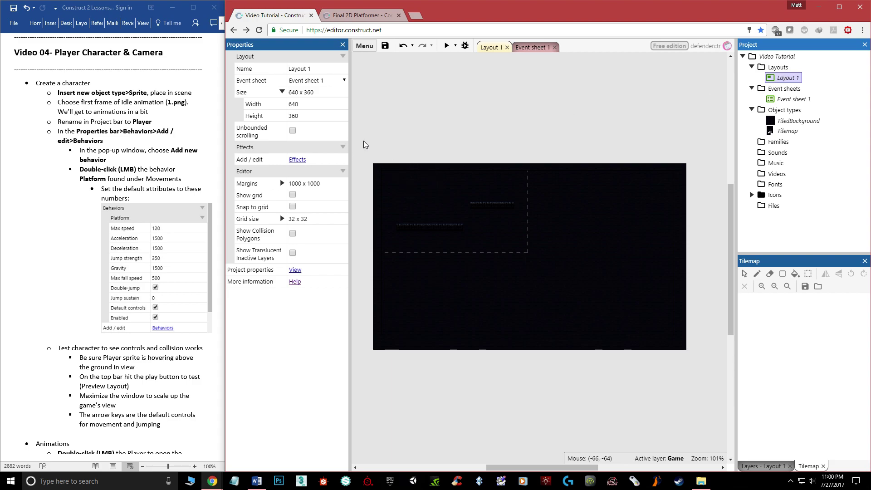
Insert a new Sprite object and place it above the lower platform at about (99, 73)
{"action": "scroll", "coordinate": [362, 152], "scroll_direction": "up", "scroll_amount": 5, "text": "ctrl"}
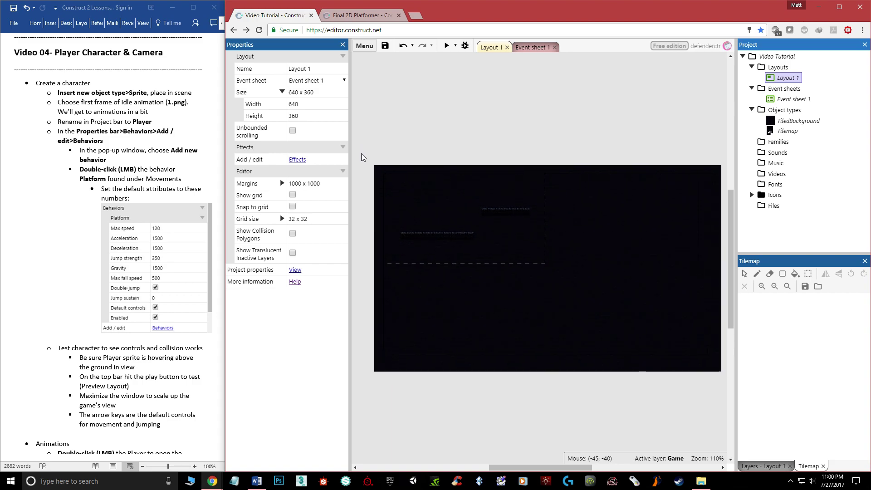
{"action": "double_click", "coordinate": [448, 141]}
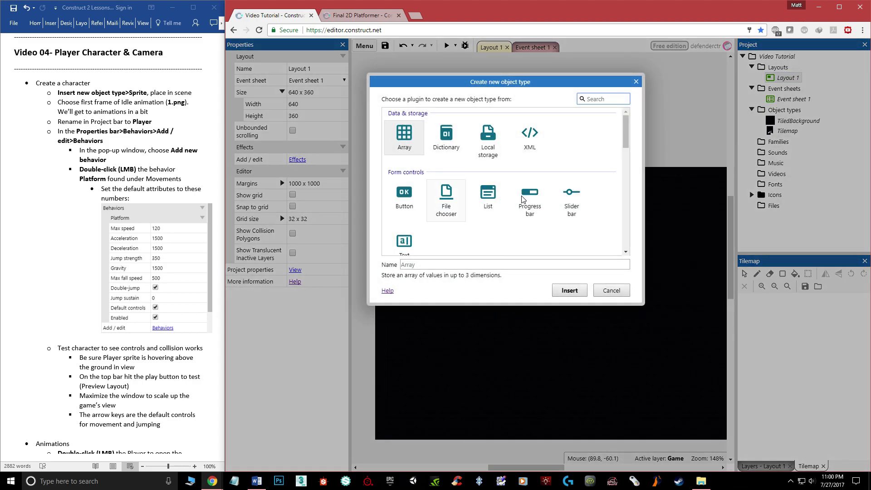
{"action": "scroll", "coordinate": [469, 202], "scroll_direction": "down", "scroll_amount": 3}
{"action": "double_click", "coordinate": [574, 218]}
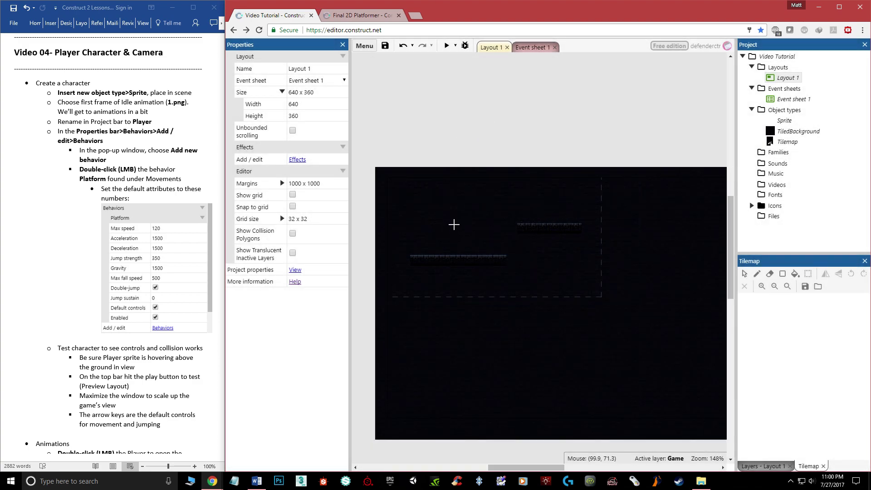
{"action": "left_click", "coordinate": [451, 229]}
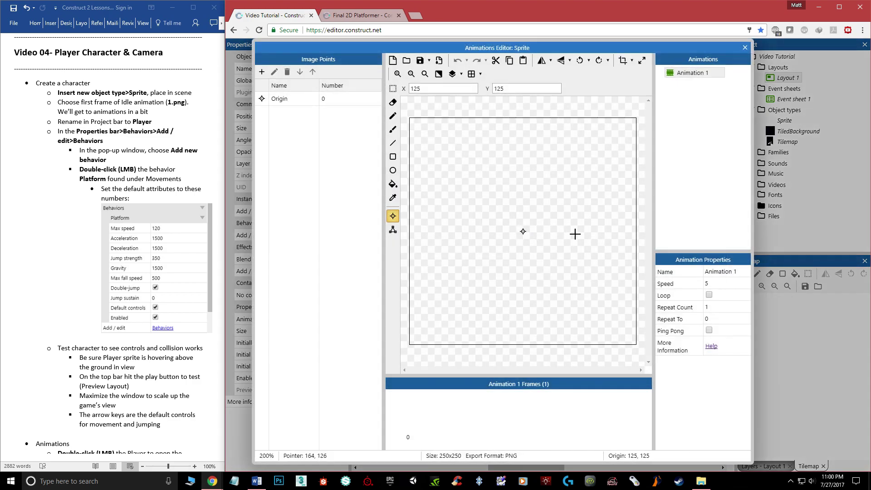
Load 1.png from the Assets/Player/Iddle folder as the sprite's first animation frame and close the Animations Editor
{"action": "left_click", "coordinate": [404, 62]}
{"action": "left_click", "coordinate": [468, 23]}
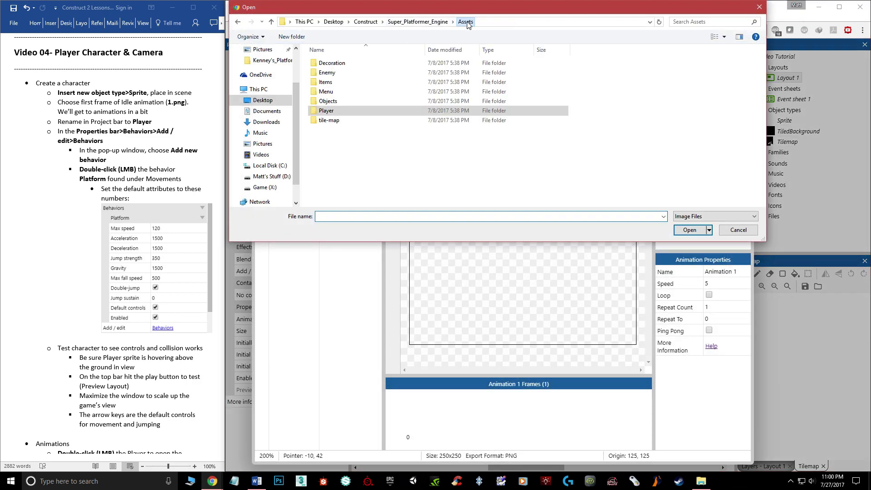
{"action": "double_click", "coordinate": [330, 111]}
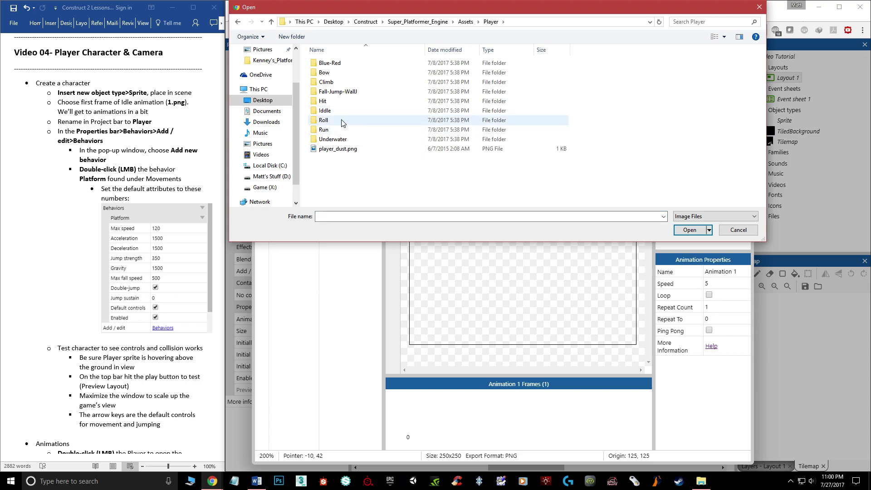
{"action": "double_click", "coordinate": [325, 111]}
{"action": "left_click", "coordinate": [335, 95]}
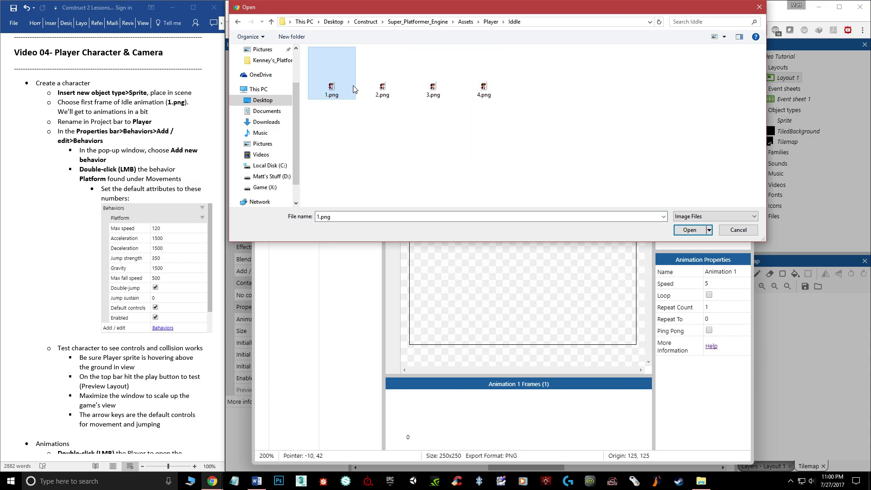
{"action": "left_click", "coordinate": [690, 231]}
{"action": "scroll", "coordinate": [524, 234], "scroll_direction": "up", "scroll_amount": 4, "text": "ctrl"}
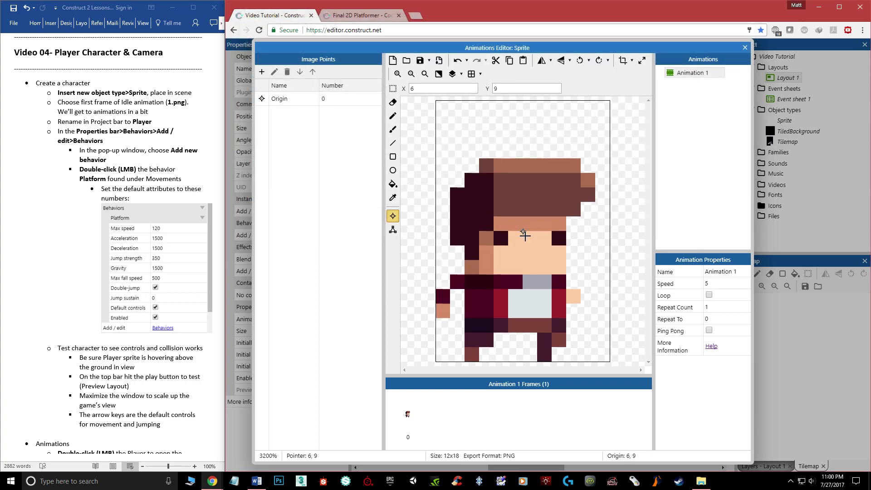
{"action": "scroll", "coordinate": [525, 235], "scroll_direction": "down", "scroll_amount": 1, "text": "ctrl"}
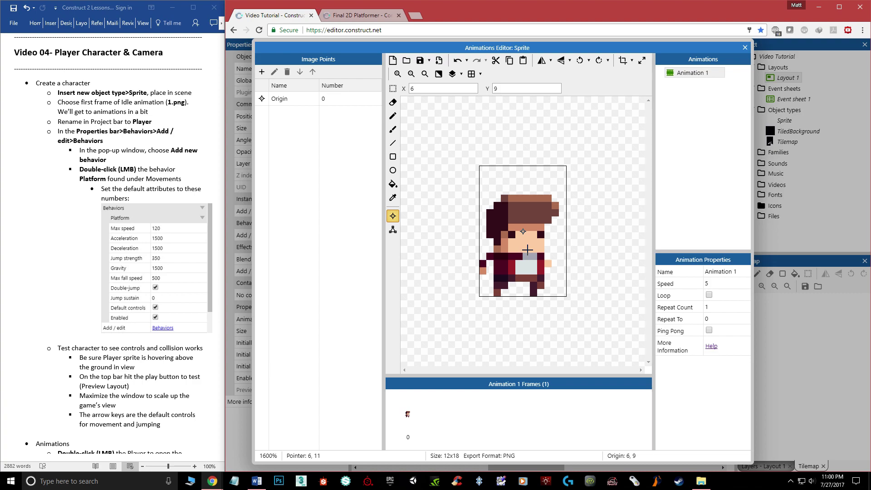
{"action": "scroll", "coordinate": [527, 250], "scroll_direction": "down", "scroll_amount": 3, "text": "ctrl"}
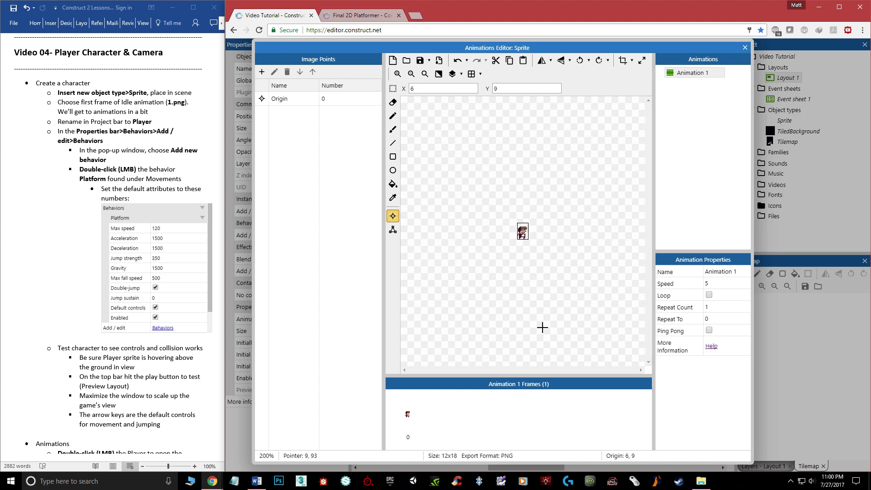
{"action": "scroll", "coordinate": [523, 233], "scroll_direction": "up", "scroll_amount": 3, "text": "ctrl"}
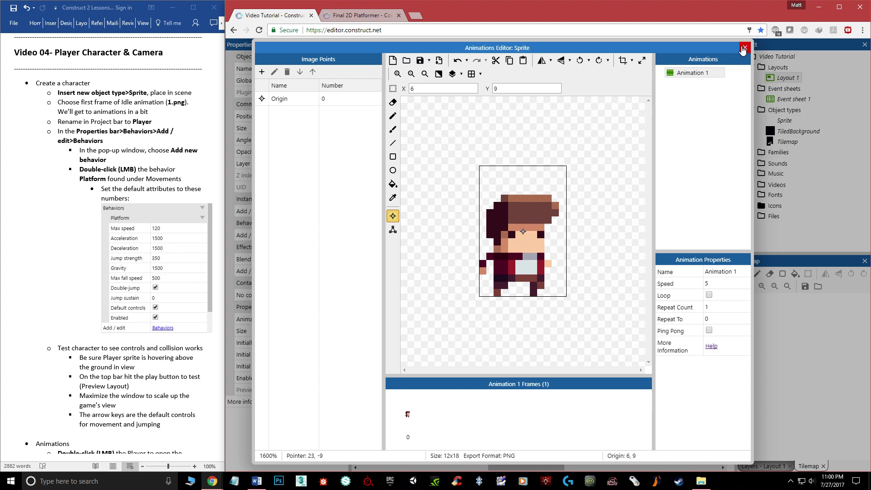
{"action": "left_click", "coordinate": [743, 48]}
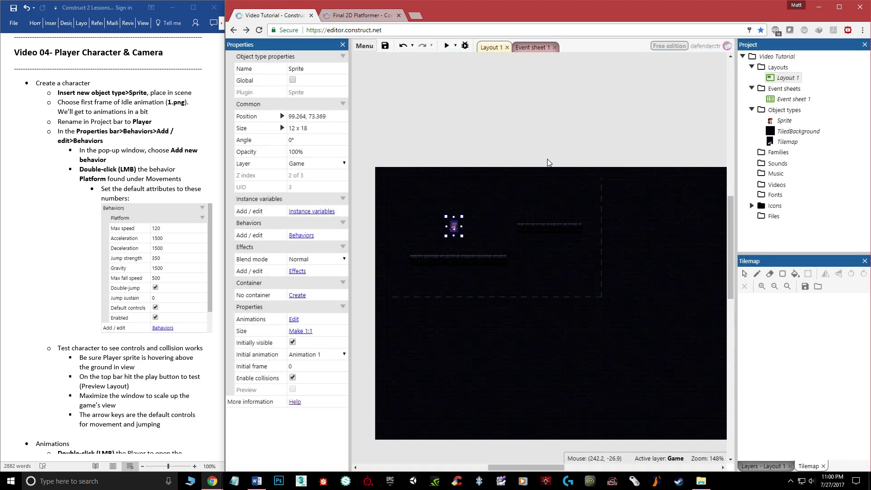
Add the Platform movement behavior to the character sprite and close its behaviors dialog
{"action": "scroll", "coordinate": [459, 208], "scroll_direction": "up", "scroll_amount": 6, "text": "ctrl"}
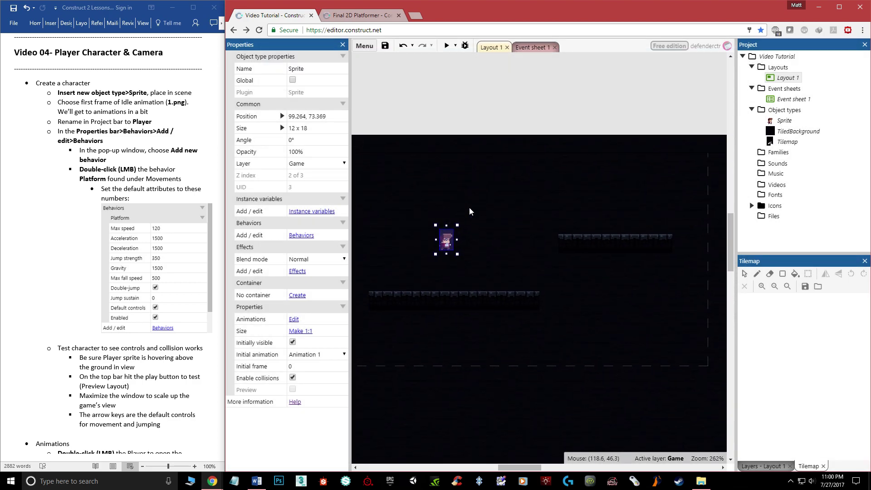
{"action": "scroll", "coordinate": [470, 208], "scroll_direction": "up", "scroll_amount": 1, "text": "ctrl"}
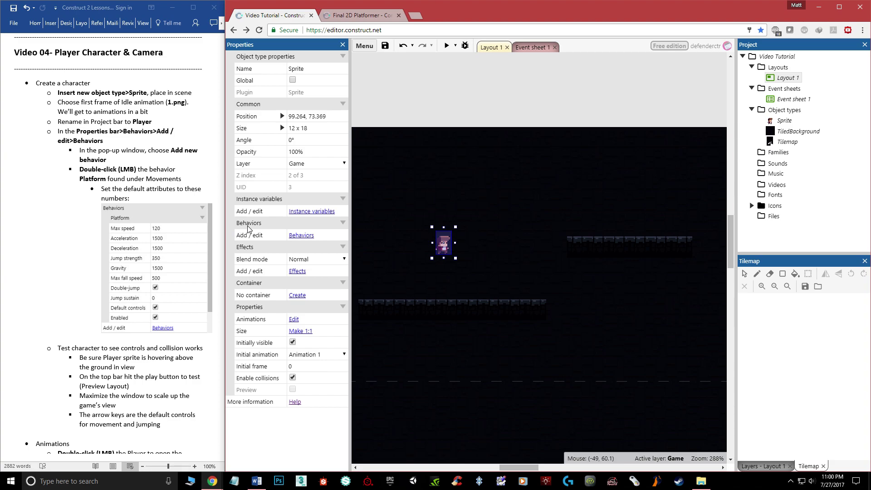
{"action": "left_click", "coordinate": [299, 236]}
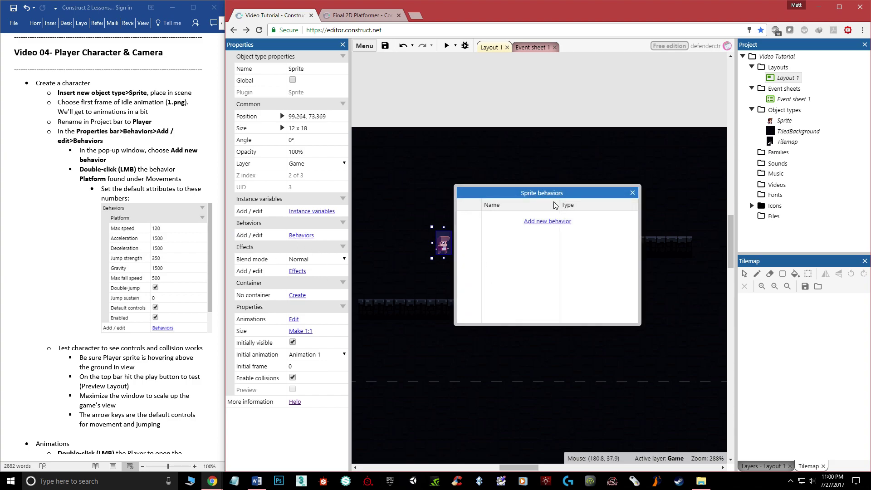
{"action": "left_click", "coordinate": [535, 222]}
{"action": "scroll", "coordinate": [613, 216], "scroll_direction": "down", "scroll_amount": 3}
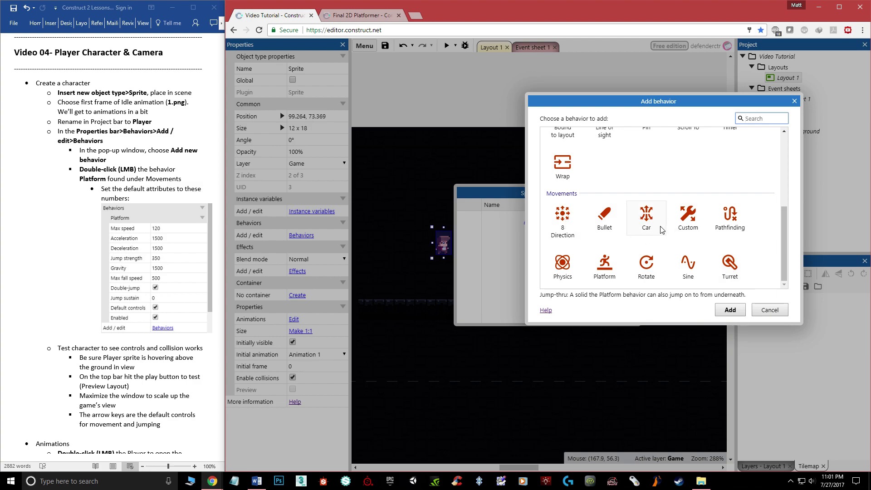
{"action": "left_click", "coordinate": [607, 271]}
{"action": "left_click", "coordinate": [731, 311]}
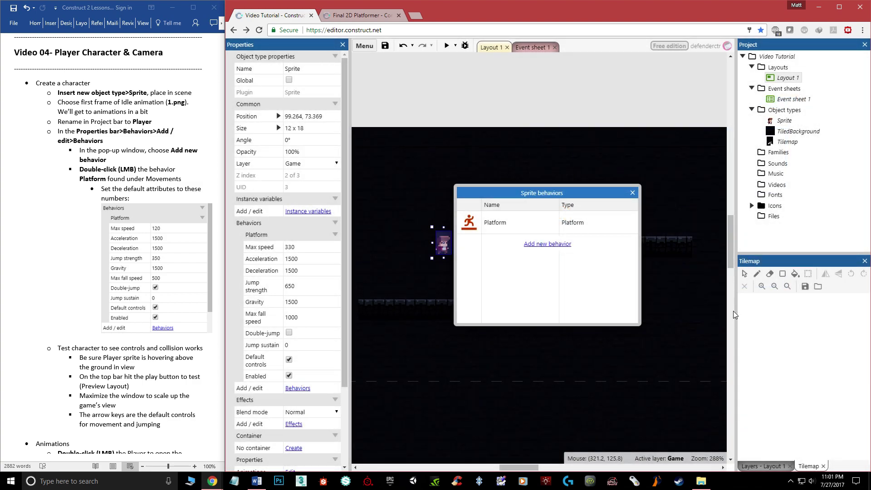
{"action": "left_click", "coordinate": [632, 193]}
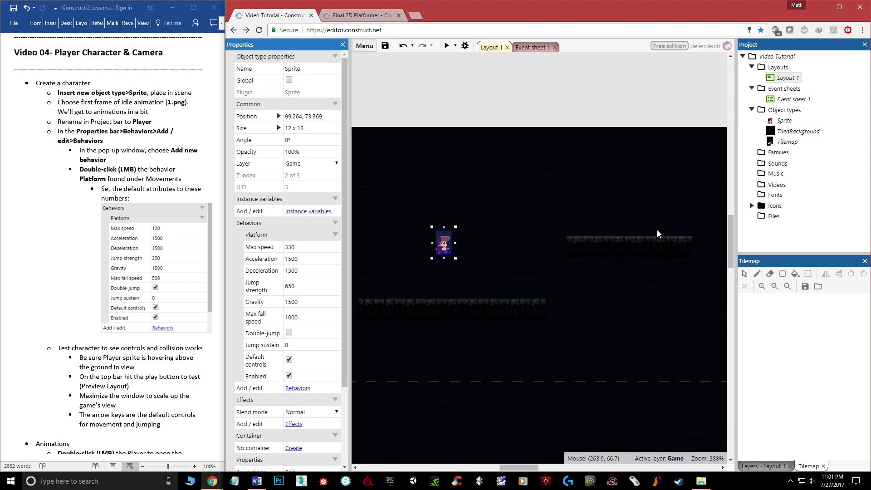
Preview the layout in a maximized window to test the character's movement and platform collision, and end the preview
{"action": "left_click", "coordinate": [447, 46]}
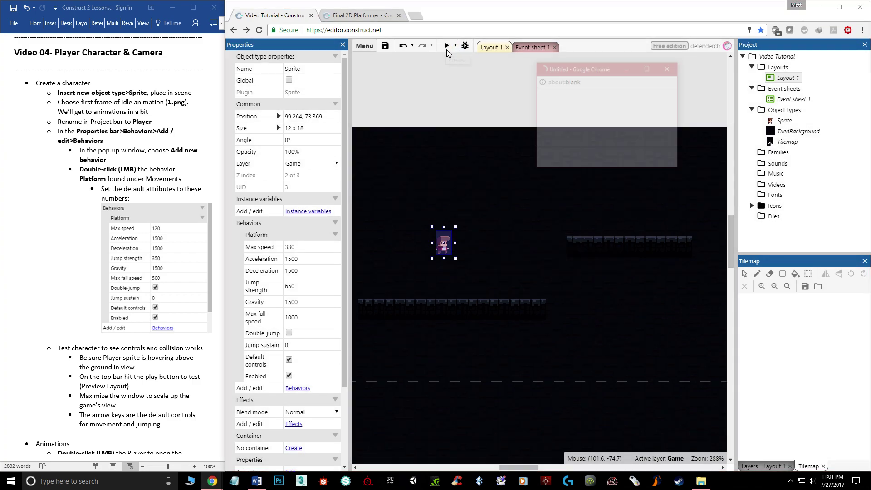
{"action": "left_click_drag", "start_coordinate": [487, 88], "coordinate": [472, 87]}
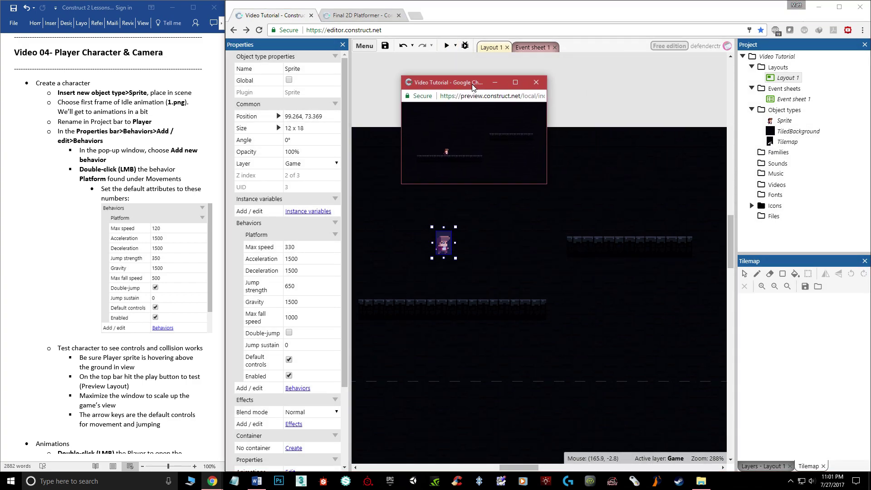
{"action": "left_click", "coordinate": [516, 83]}
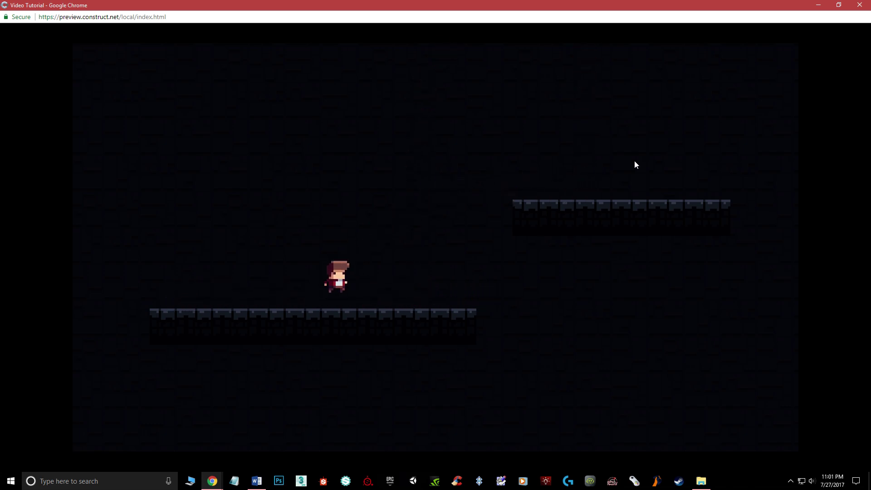
{"action": "double_click", "coordinate": [741, 9]}
{"action": "left_click", "coordinate": [661, 140]}
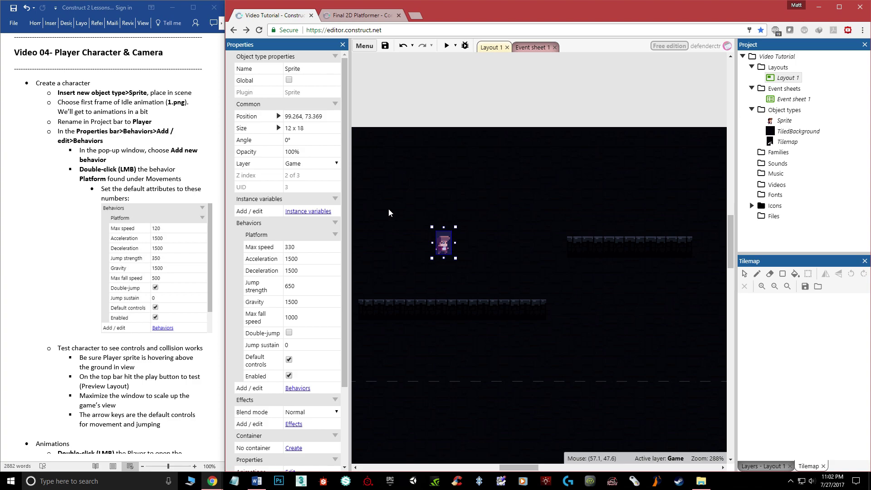
Set the Max speed of the sprite's Platform behavior to 120, following the lesson notes
{"action": "left_click", "coordinate": [171, 240]}
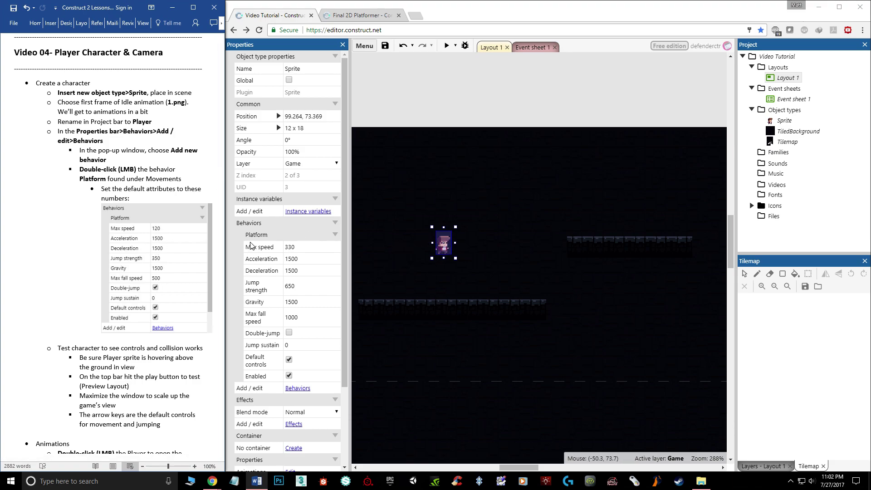
{"action": "scroll", "coordinate": [293, 248], "scroll_direction": "down", "scroll_amount": 3}
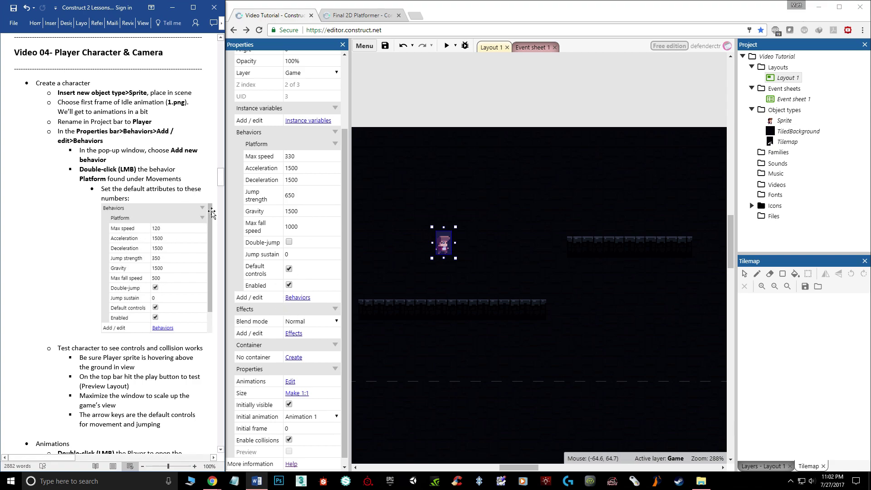
{"action": "left_click", "coordinate": [303, 156]}
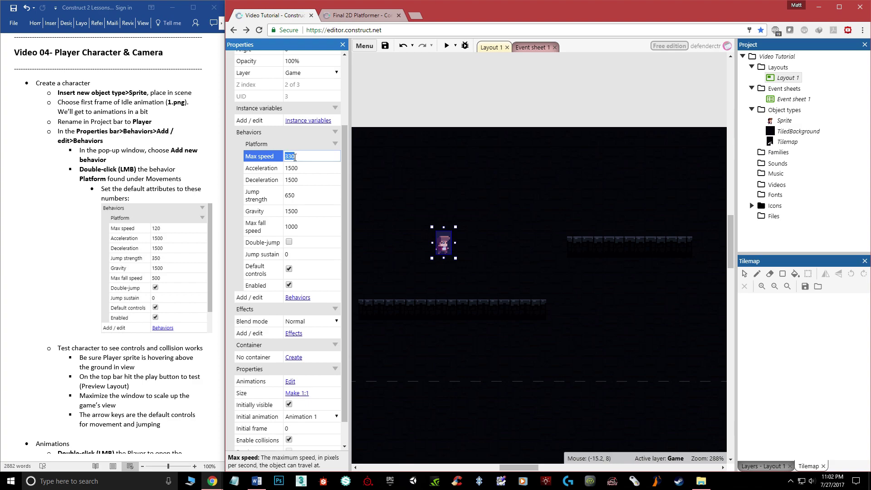
{"action": "type", "text": "120"}
{"action": "left_click", "coordinate": [265, 171]}
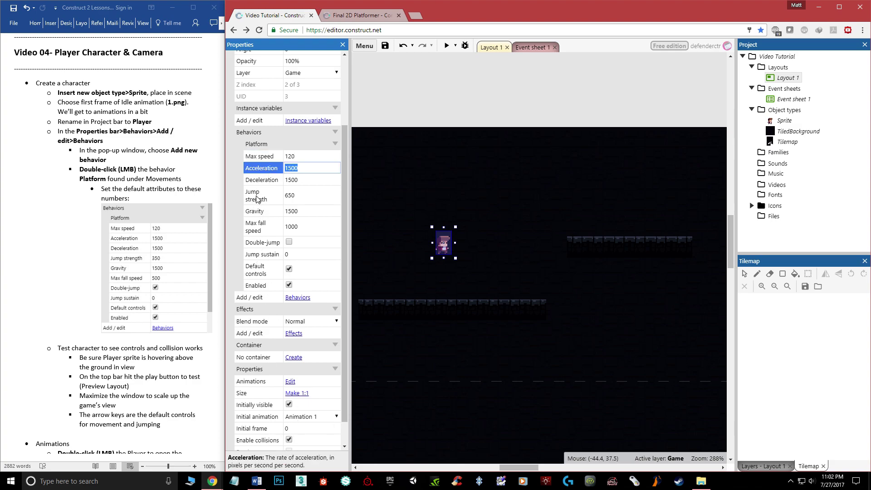
Set the Platform behavior's Jump strength to 350 and Max fall speed to 500, and enable Double-jump
{"action": "left_click", "coordinate": [288, 196]}
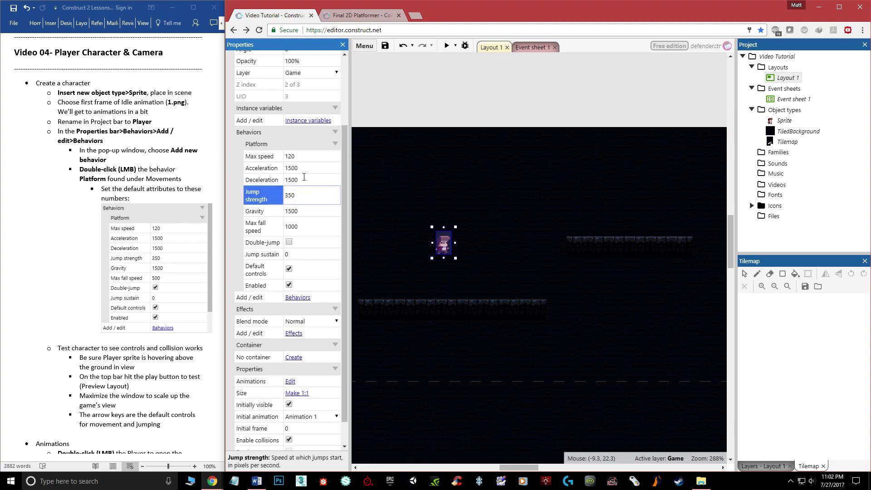
{"action": "double_click", "coordinate": [291, 227]}
{"action": "left_click", "coordinate": [295, 225]}
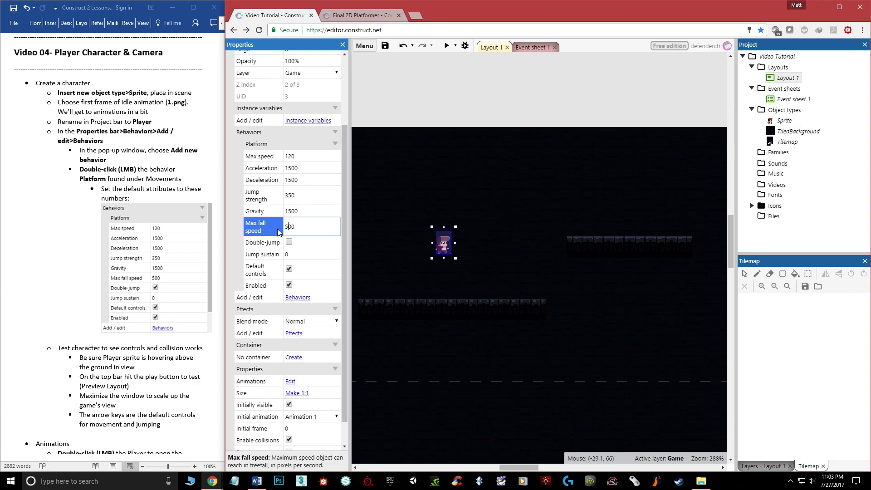
{"action": "left_click", "coordinate": [289, 242]}
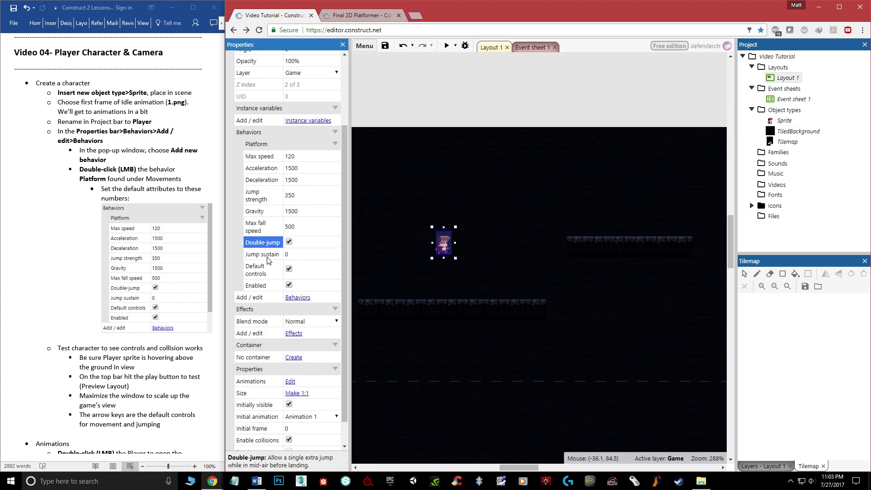
{"action": "left_click", "coordinate": [290, 253]}
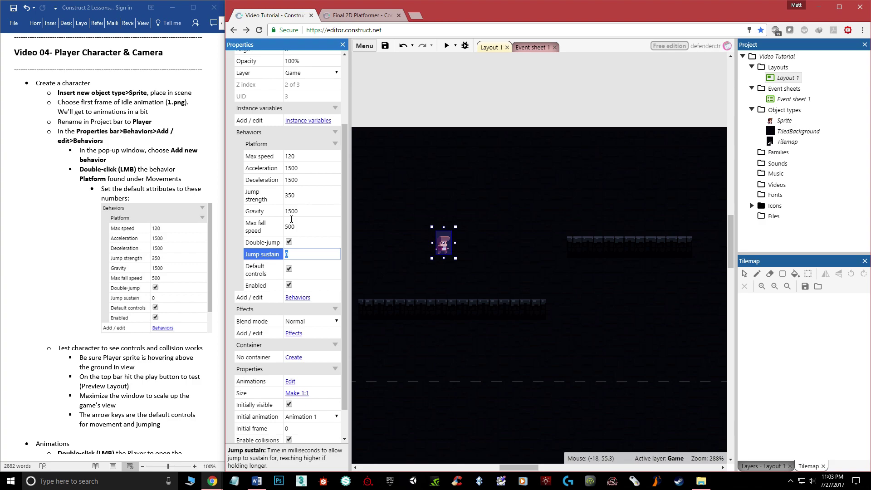
Preview the layout in a maximized window, test running and double-jumping between the platforms, and end the preview
{"action": "left_click", "coordinate": [446, 46]}
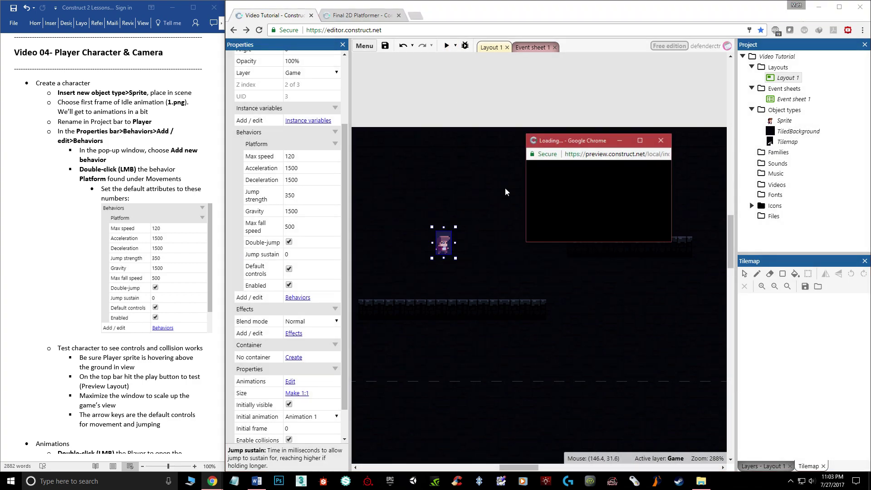
{"action": "left_click", "coordinate": [639, 141]}
{"action": "key", "text": "Right"}
{"action": "key", "text": "Left"}
{"action": "key", "text": "Right"}
{"action": "key", "text": "Left"}
{"action": "key", "text": "Left"}
{"action": "key", "text": "Right"}
{"action": "key", "text": "Up"}
{"action": "key", "text": "Up"}
{"action": "key", "text": "Left"}
{"action": "key", "text": "Up"}
{"action": "key", "text": "Right"}
{"action": "key", "text": "Right"}
{"action": "key", "text": "Up"}
{"action": "key", "text": "Left"}
{"action": "key", "text": "Right"}
{"action": "key", "text": "Up"}
{"action": "key", "text": "Right"}
{"action": "key", "text": "Left"}
{"action": "key", "text": "Up"}
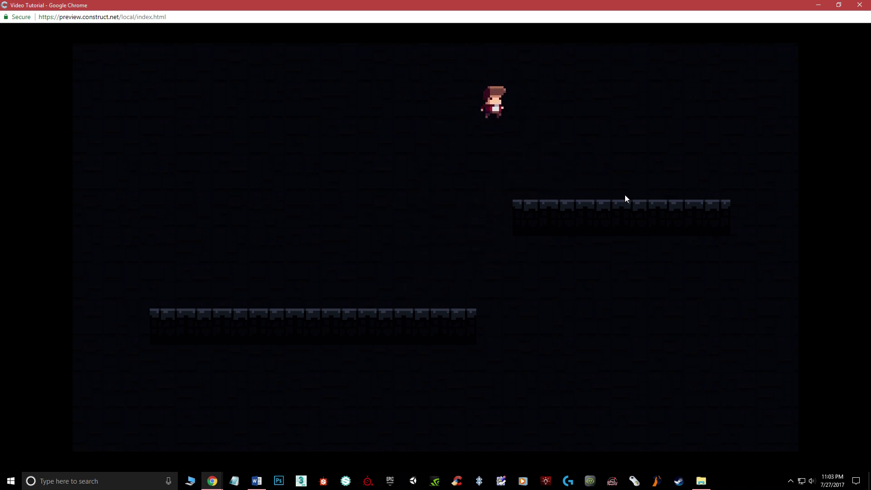
{"action": "key", "text": "Right"}
{"action": "key", "text": "Up"}
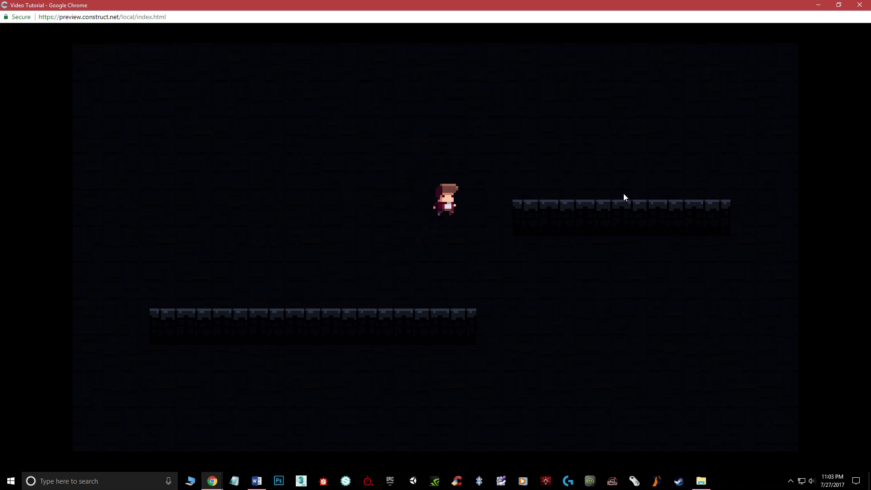
{"action": "key", "text": "Right"}
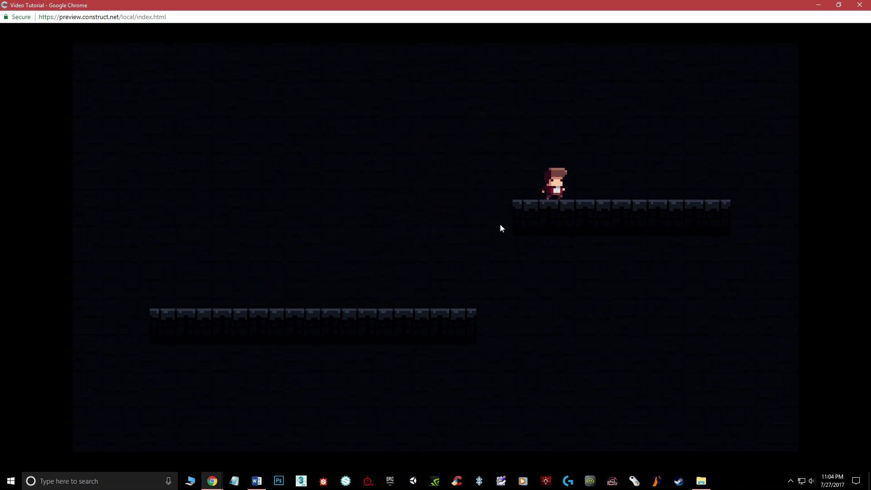
{"action": "left_click_drag", "start_coordinate": [780, 8], "coordinate": [622, 111]}
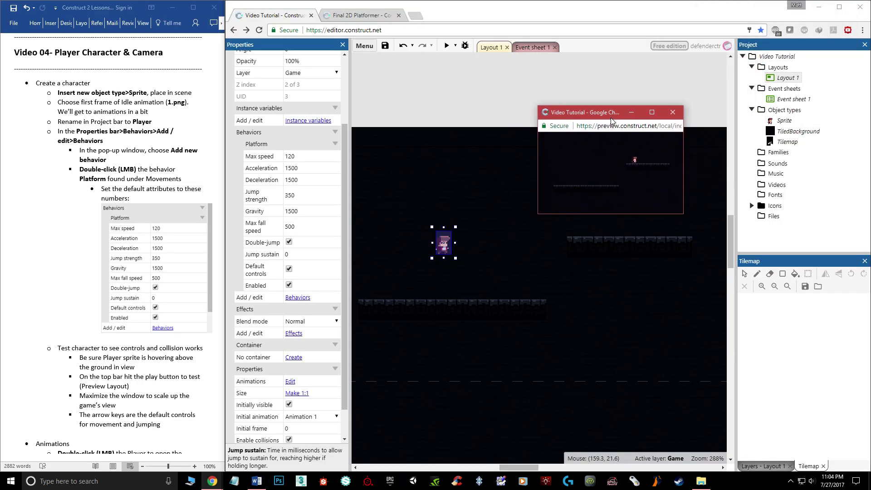
{"action": "key", "text": "ctrl+w"}
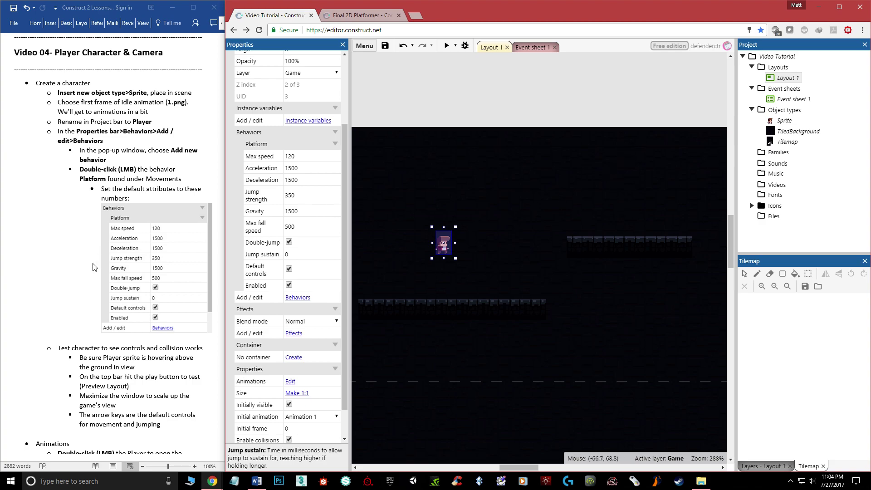
Bring up the Animations section of the lesson notes and rename the Sprite object type to Player
{"action": "scroll", "coordinate": [132, 278], "scroll_direction": "down", "scroll_amount": 10}
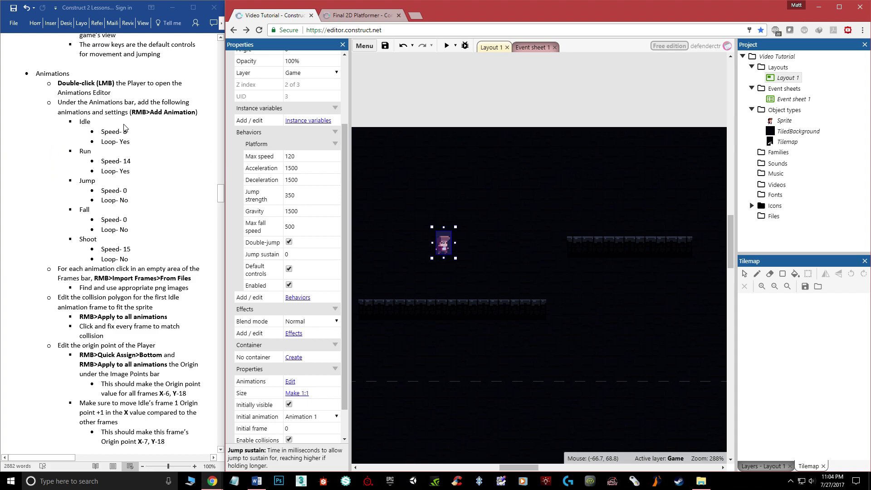
{"action": "scroll", "coordinate": [82, 97], "scroll_direction": "down", "scroll_amount": 1}
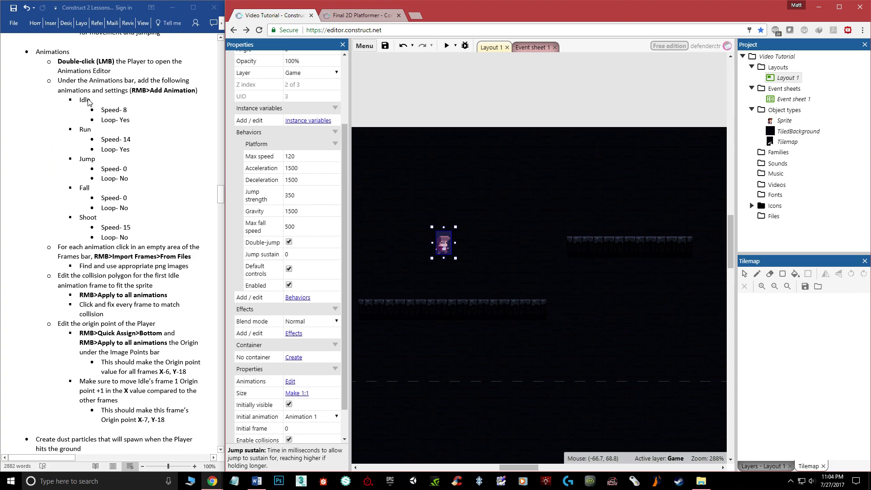
{"action": "left_click", "coordinate": [780, 123]}
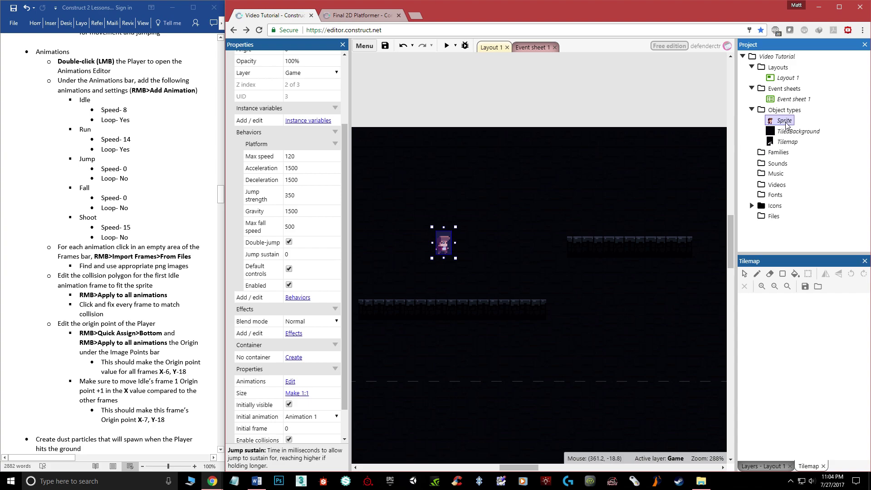
{"action": "left_click", "coordinate": [784, 121]}
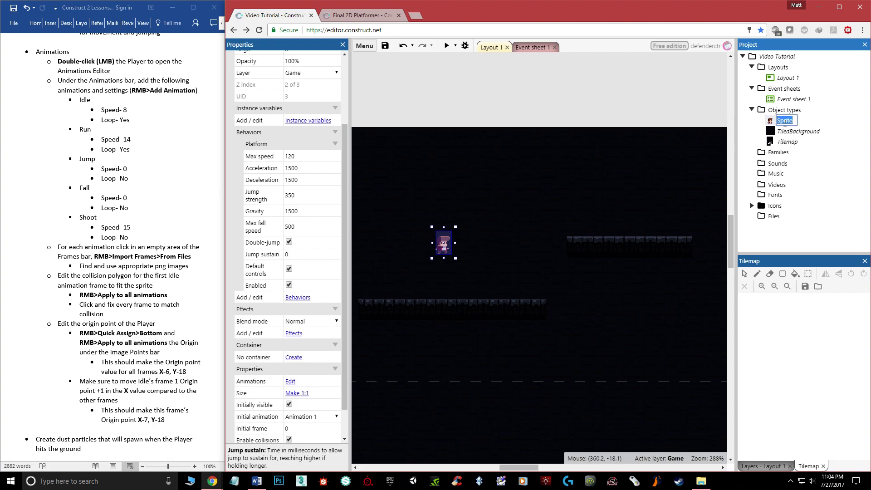
{"action": "type", "text": "Player"}
{"action": "key", "text": "Return"}
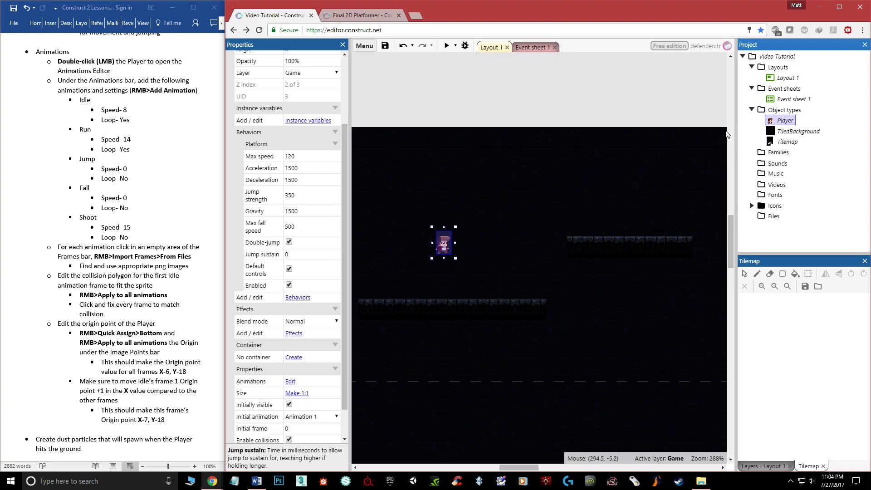
Open the Player sprite's animations for editing and rename Animation 1 to Idle
{"action": "left_click", "coordinate": [772, 120]}
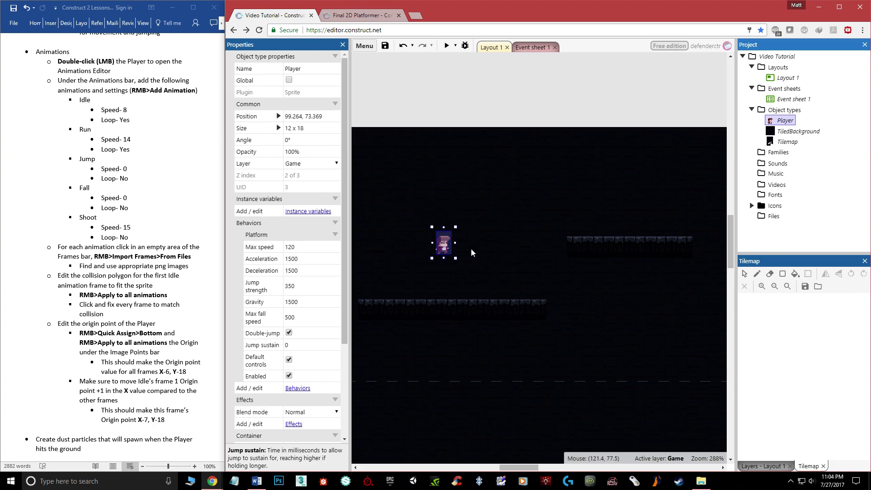
{"action": "double_click", "coordinate": [772, 120]}
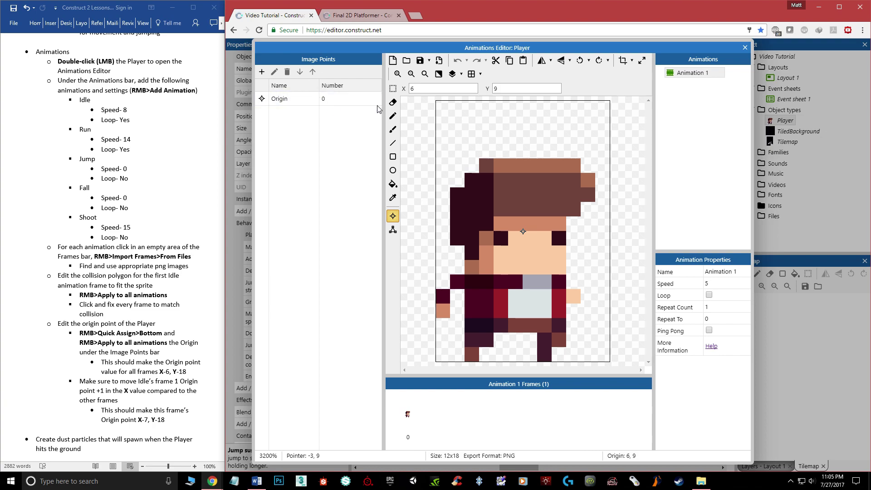
{"action": "left_click", "coordinate": [392, 116]}
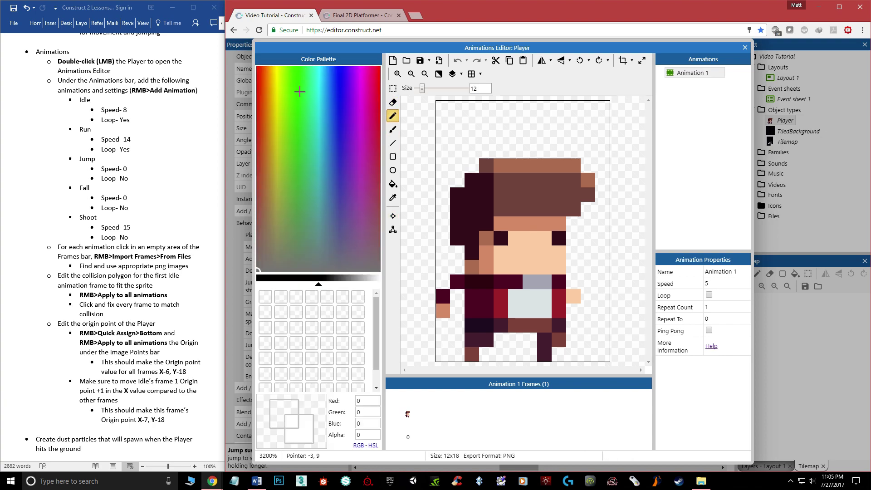
{"action": "right_click", "coordinate": [688, 76]}
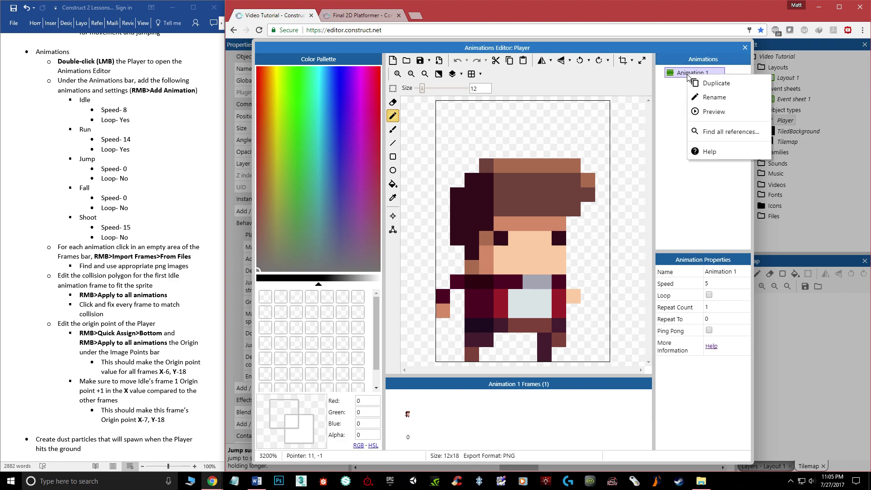
{"action": "left_click", "coordinate": [705, 99]}
{"action": "key", "text": "BackSpace"}
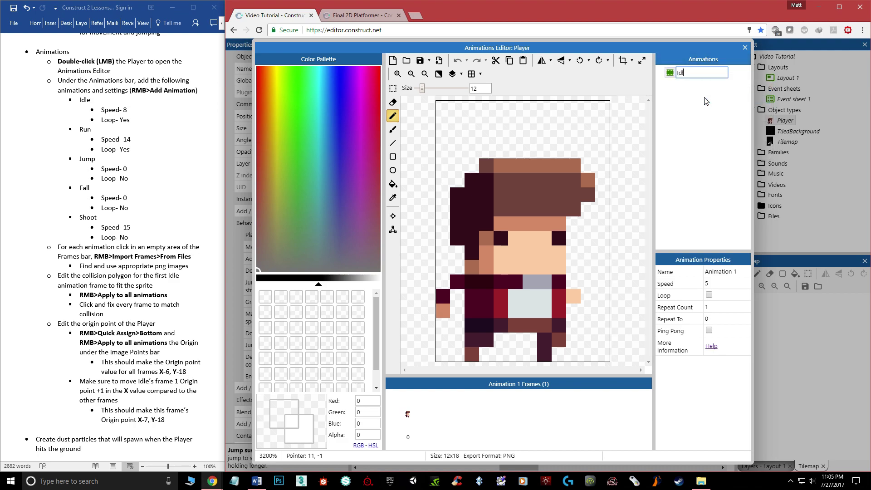
{"action": "key", "text": "Return"}
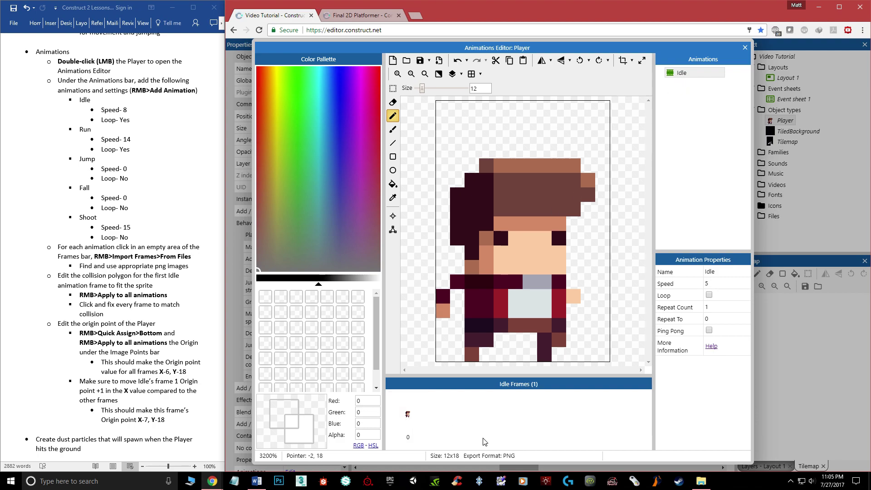
Import 2.png, 3.png and 4.png from the Player/Iddle folder as additional frames of the Idle animation
{"action": "right_click", "coordinate": [441, 415]}
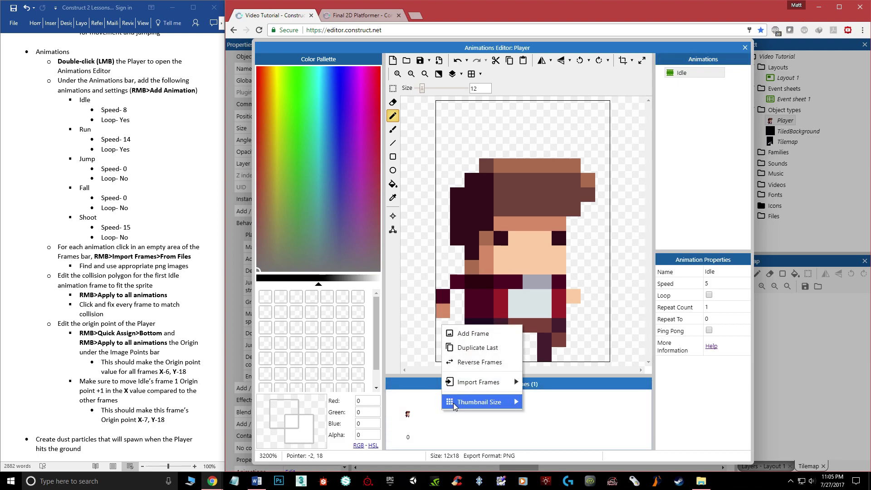
{"action": "mouse_move", "coordinate": [499, 383]}
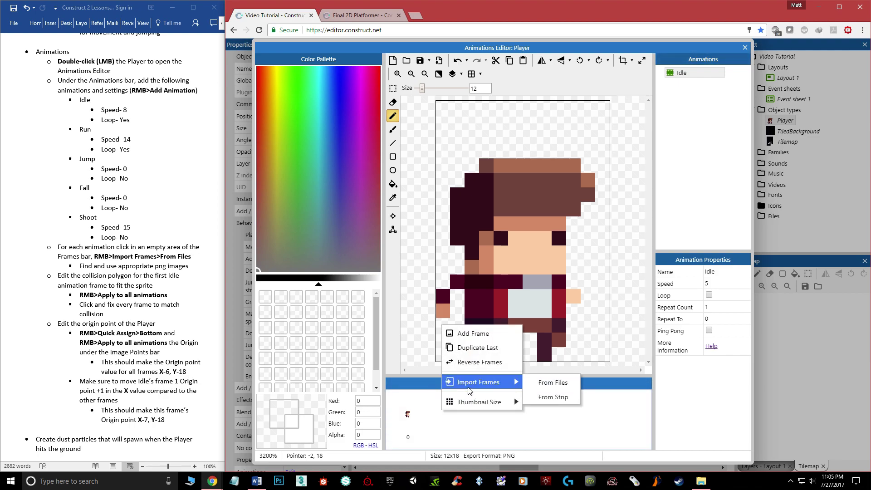
{"action": "left_click", "coordinate": [552, 384]}
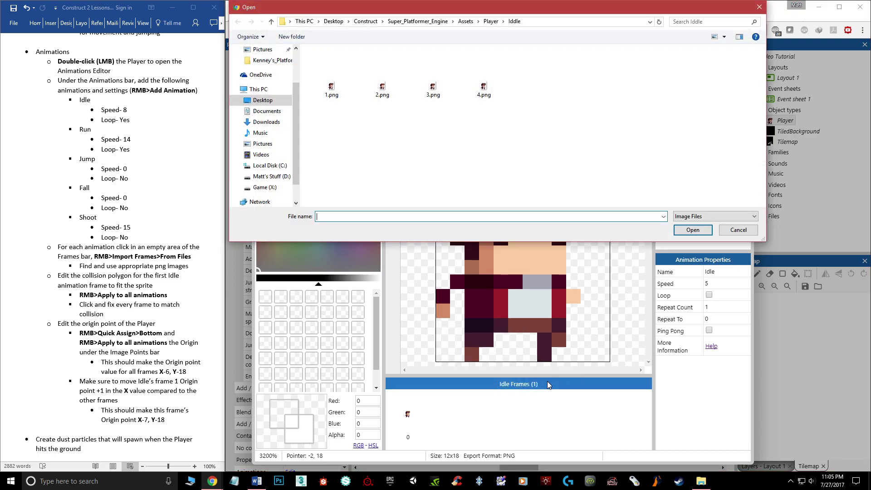
{"action": "left_click", "coordinate": [383, 91]}
{"action": "left_click", "coordinate": [431, 91], "text": "ctrl"}
{"action": "left_click", "coordinate": [484, 91], "text": "ctrl"}
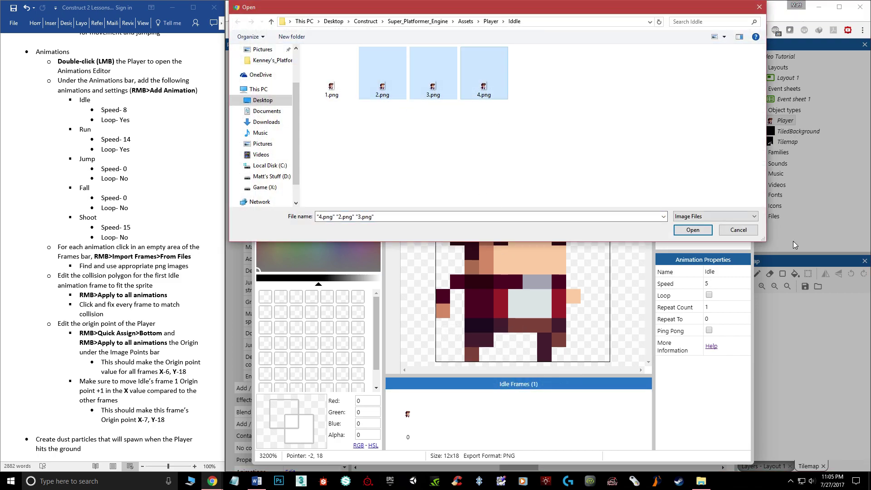
{"action": "left_click", "coordinate": [693, 229]}
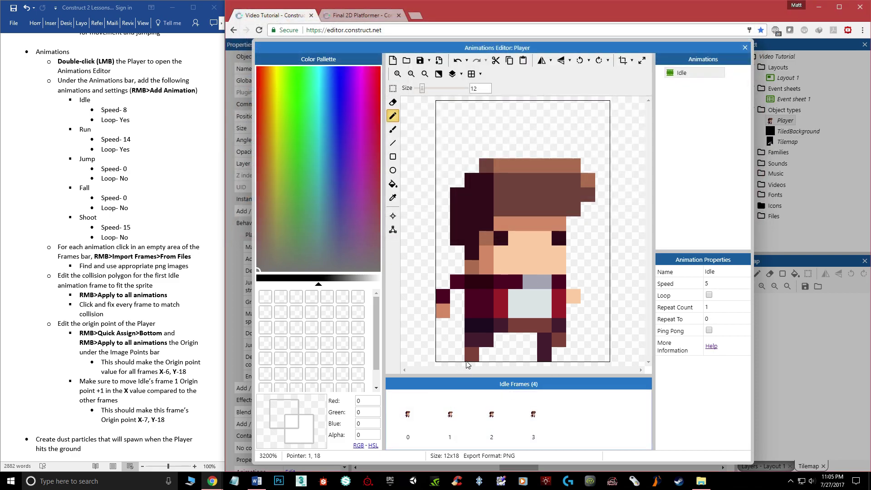
Preview the Idle animation, replay it once, and close the preview
{"action": "right_click", "coordinate": [682, 74]}
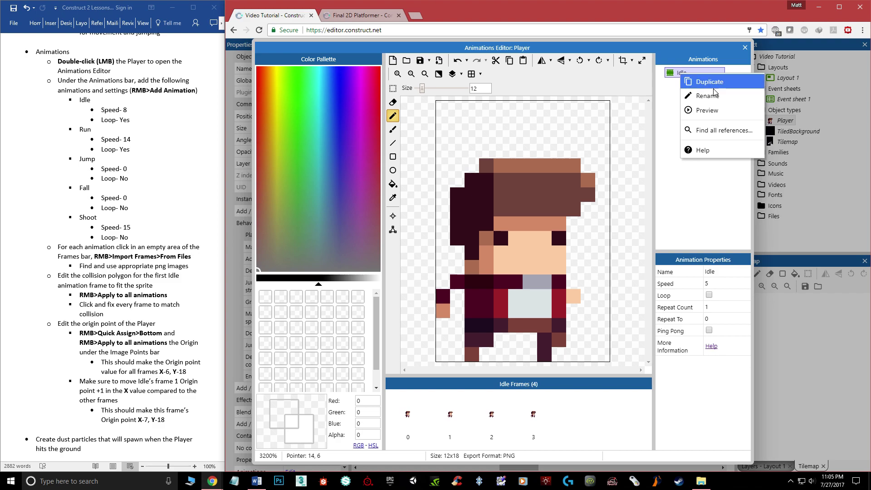
{"action": "left_click", "coordinate": [707, 110]}
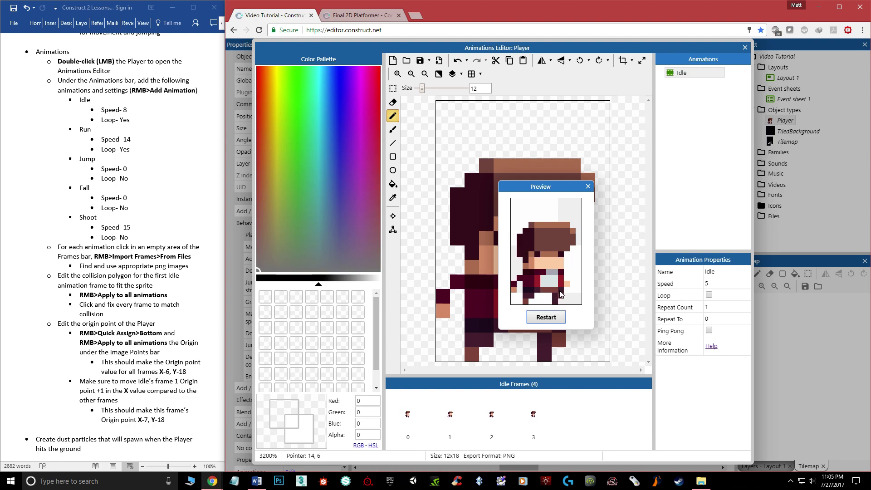
{"action": "left_click", "coordinate": [555, 322]}
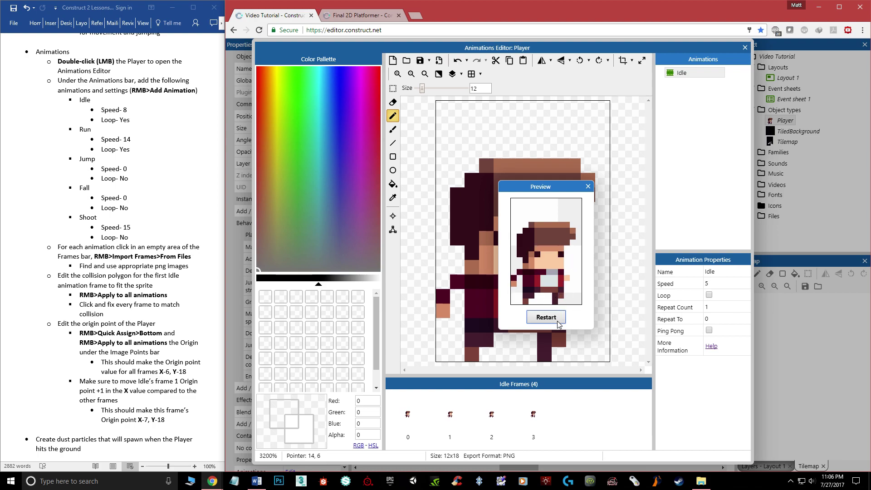
{"action": "left_click", "coordinate": [588, 186]}
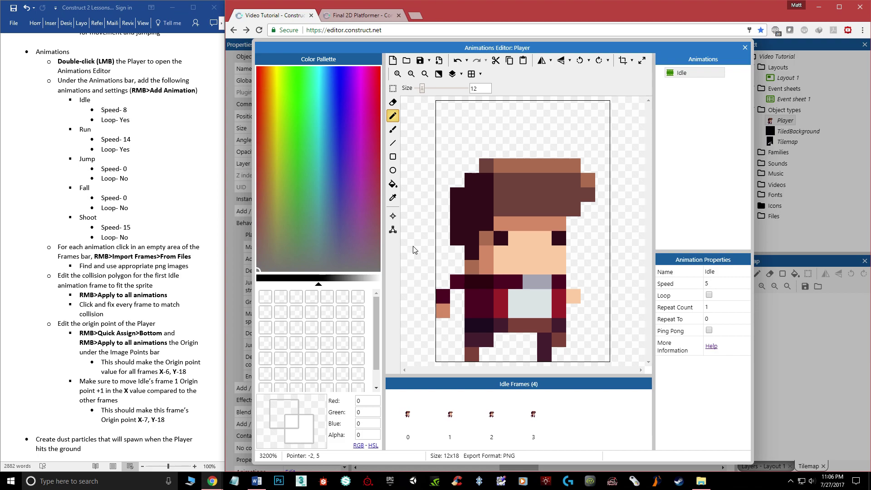
Set the Idle animation's Speed to 8 and turn on Loop
{"action": "left_click", "coordinate": [702, 284]}
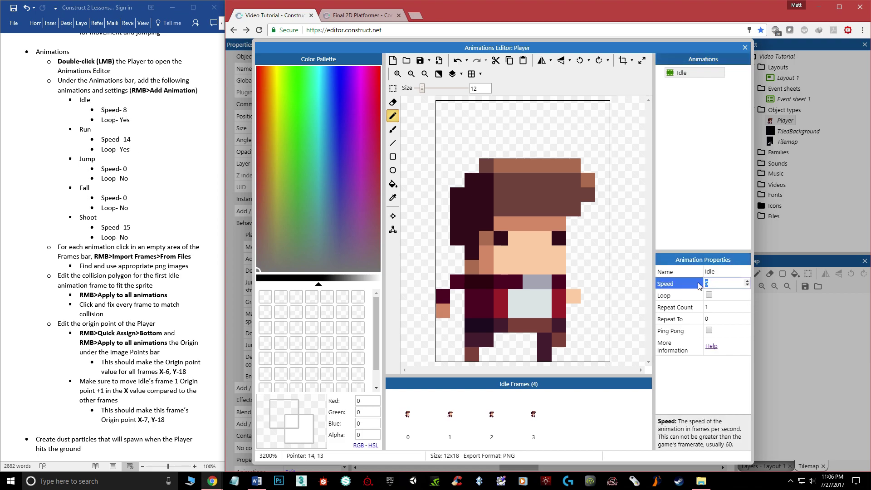
{"action": "type", "text": "8"}
{"action": "left_click", "coordinate": [710, 295]}
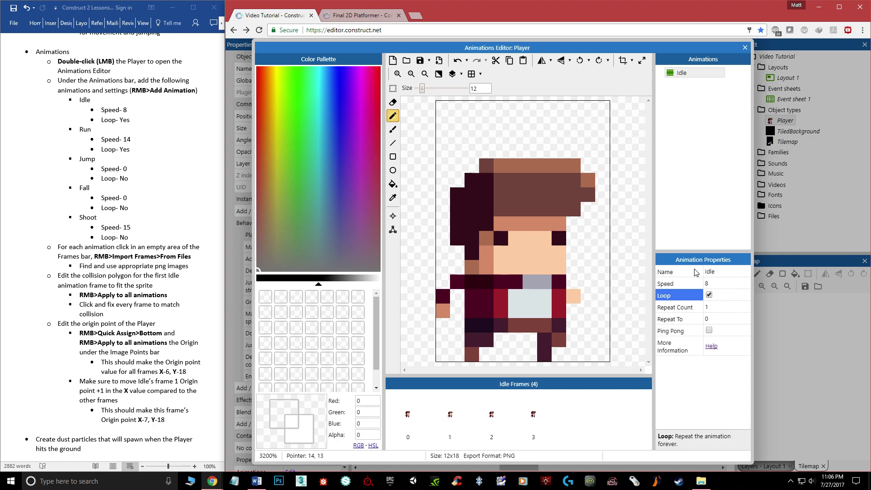
Preview the Idle animation with its new speed and looping, and close the preview
{"action": "right_click", "coordinate": [672, 80]}
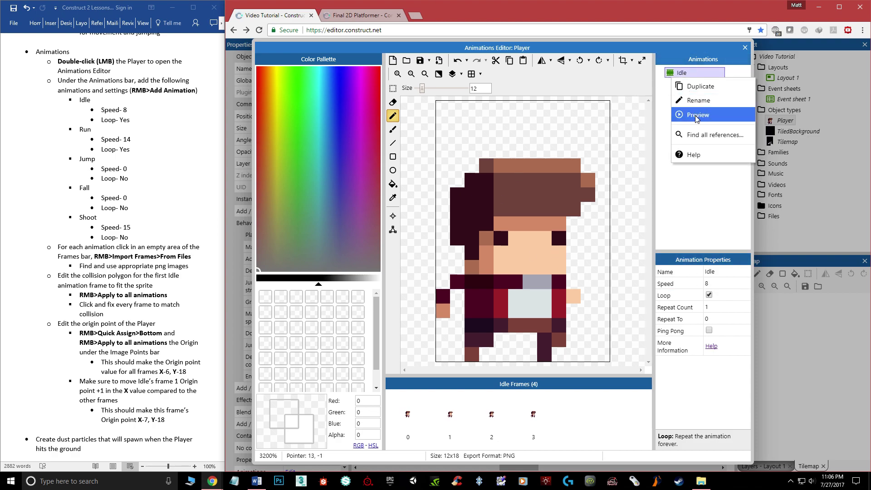
{"action": "left_click", "coordinate": [697, 115]}
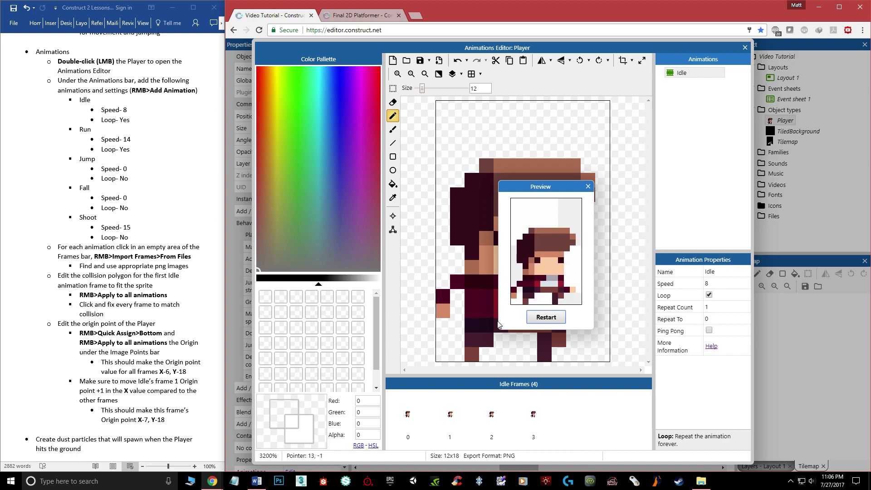
{"action": "left_click", "coordinate": [588, 186]}
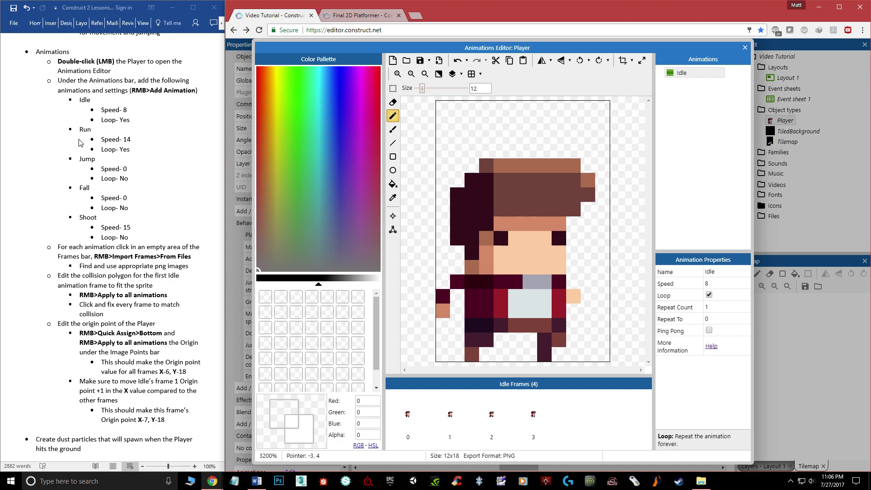
Add a second animation to the Player sprite and name it Run
{"action": "right_click", "coordinate": [676, 97]}
{"action": "left_click", "coordinate": [703, 102]}
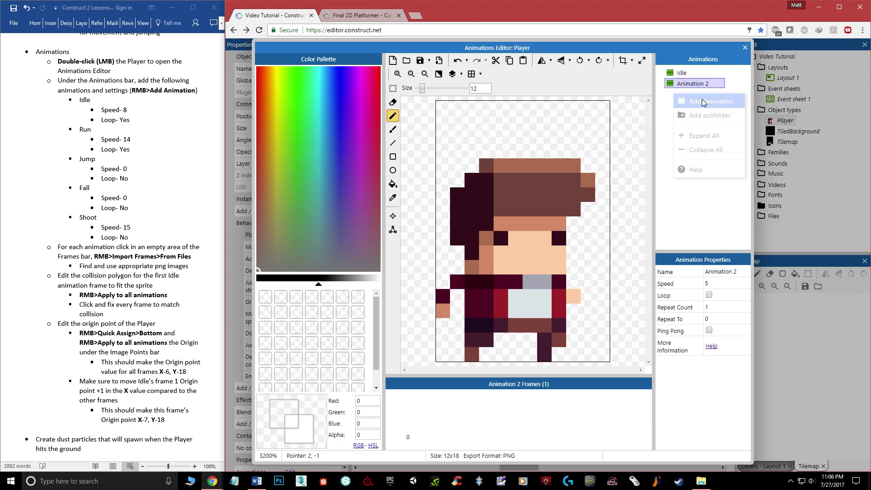
{"action": "right_click", "coordinate": [698, 84]}
{"action": "left_click", "coordinate": [712, 111]}
{"action": "type", "text": "Run"}
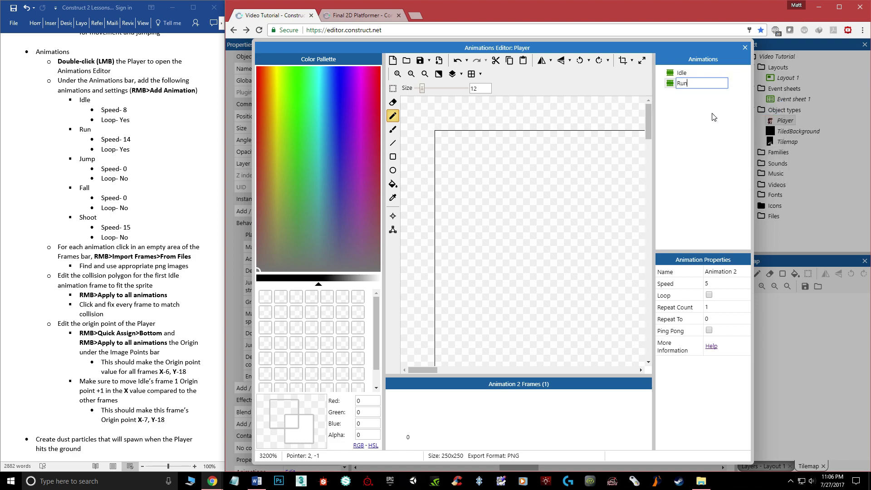
{"action": "key", "text": "Return"}
{"action": "right_click", "coordinate": [692, 86]}
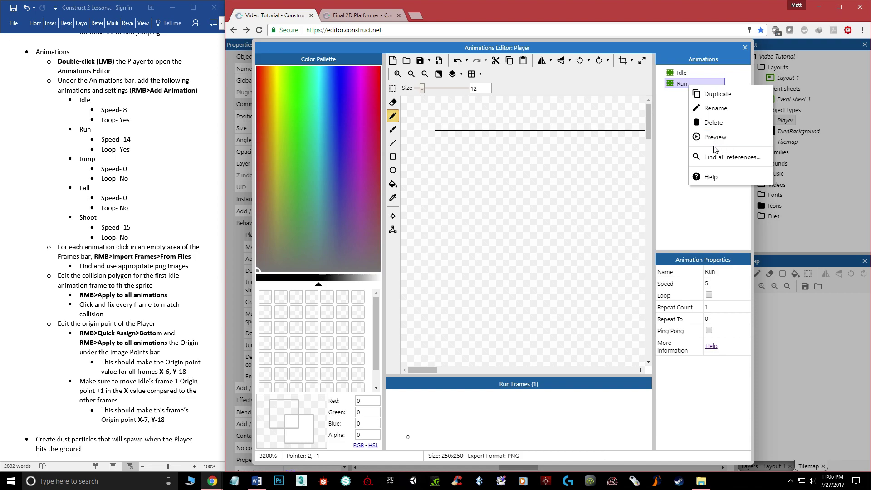
{"action": "left_click", "coordinate": [674, 118]}
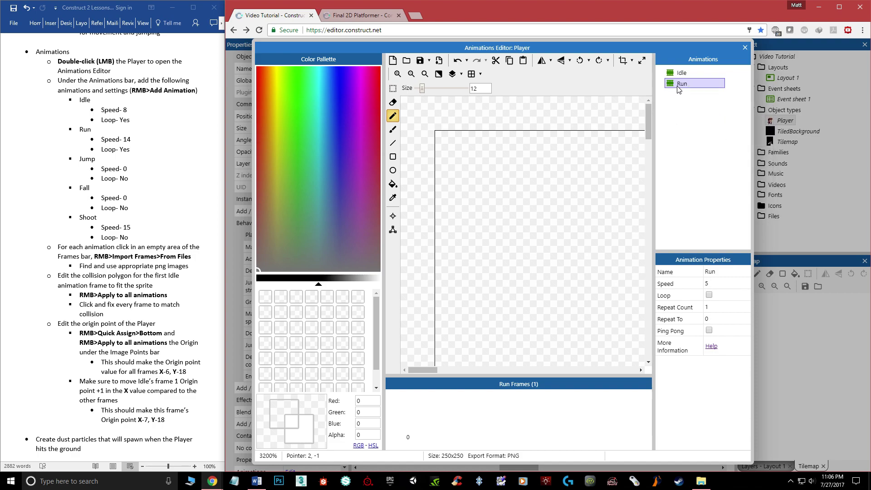
Import all ten images, 1.png to 10.png, from the Player/Run folder into the Run animation and delete its blank first frame
{"action": "right_click", "coordinate": [442, 415]}
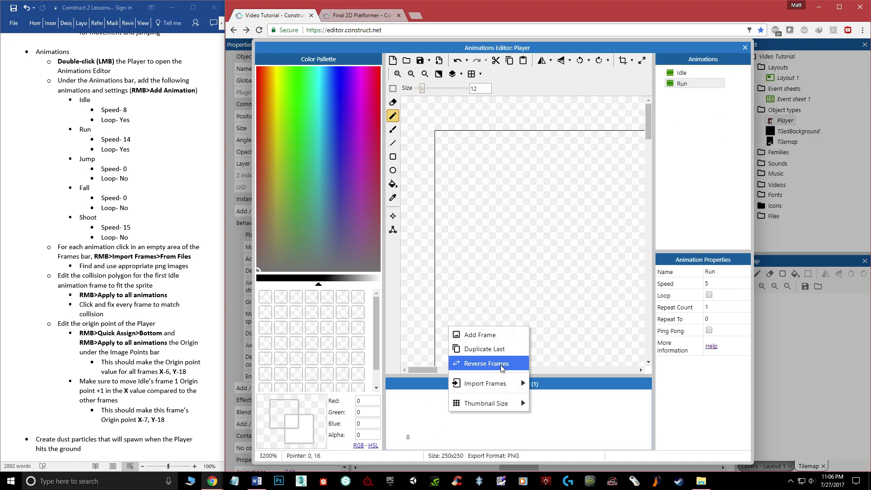
{"action": "mouse_move", "coordinate": [499, 384]}
{"action": "left_click", "coordinate": [548, 385]}
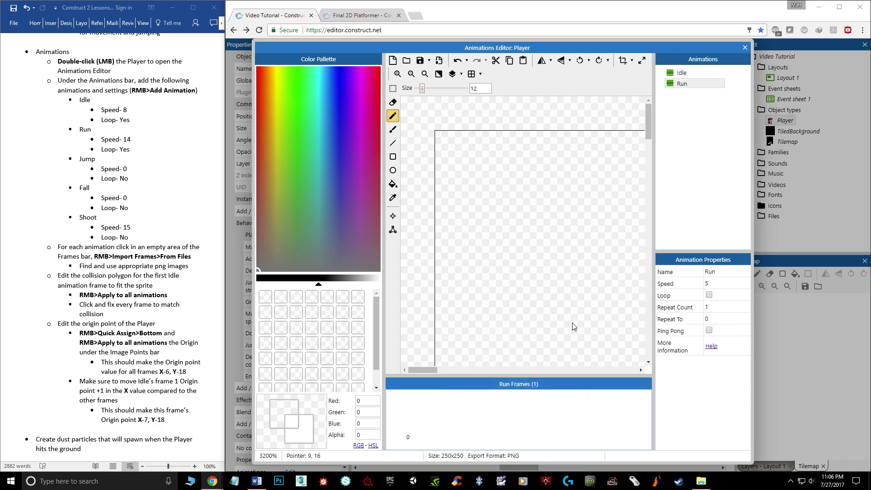
{"action": "left_click", "coordinate": [491, 22]}
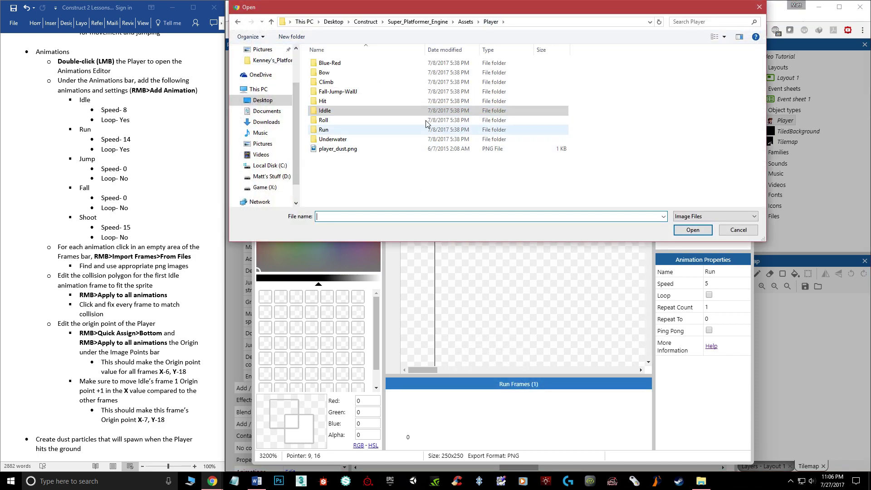
{"action": "double_click", "coordinate": [330, 130]}
{"action": "left_click", "coordinate": [335, 96]}
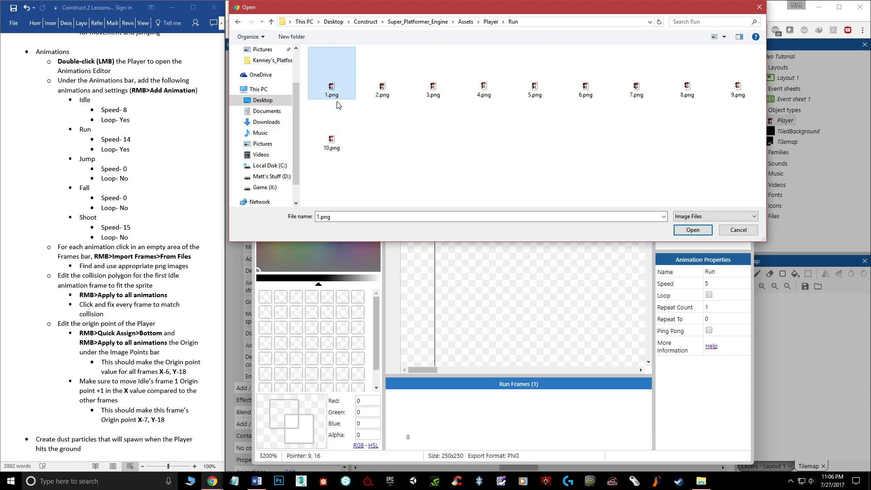
{"action": "key", "text": "ctrl+a"}
{"action": "left_click", "coordinate": [693, 230]}
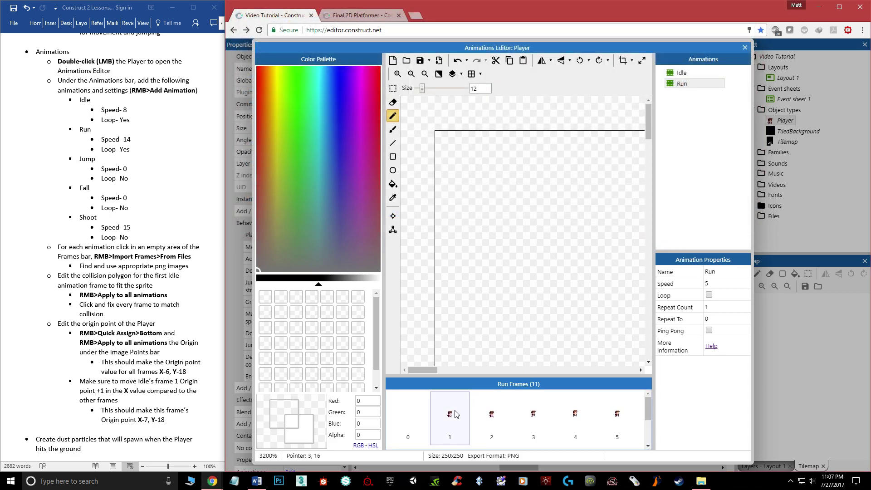
{"action": "left_click", "coordinate": [412, 416]}
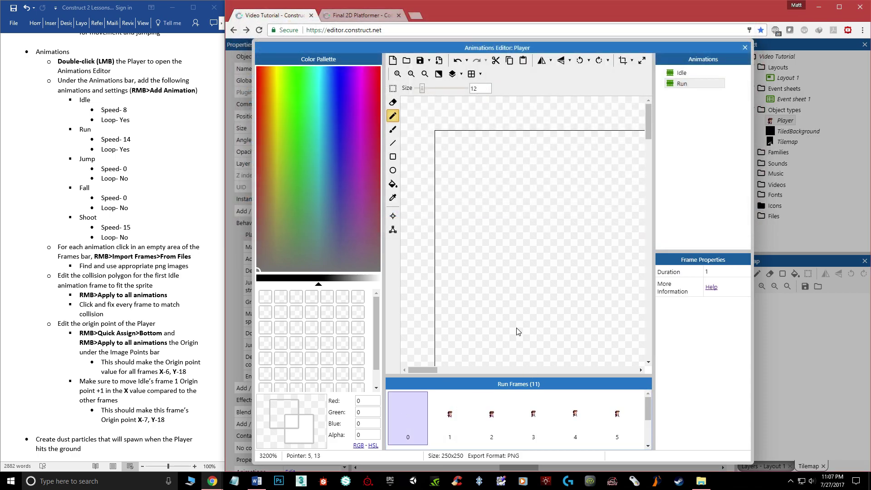
{"action": "key", "text": "Delete"}
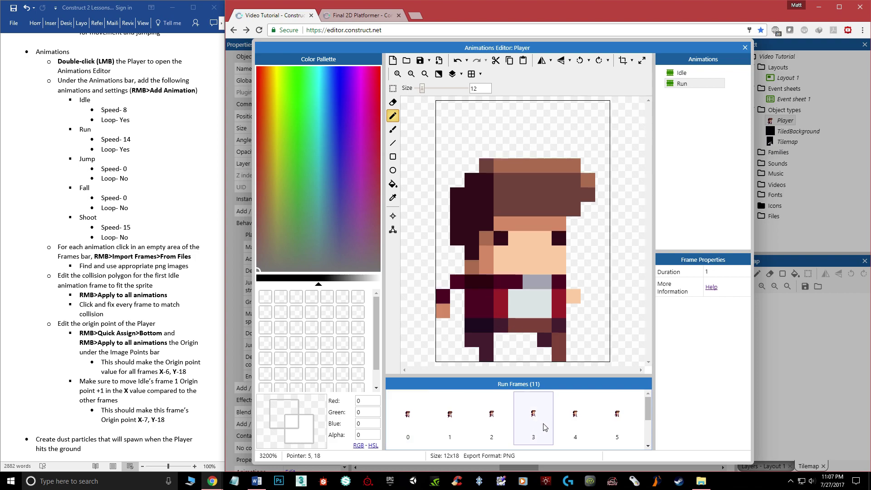
Turn on Loop for the Run animation and set its Speed to 14
{"action": "left_click", "coordinate": [693, 86]}
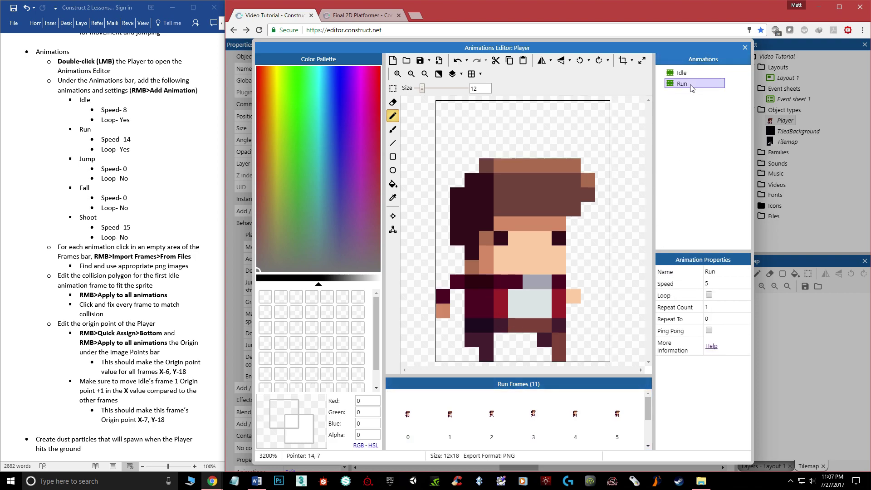
{"action": "left_click", "coordinate": [685, 85]}
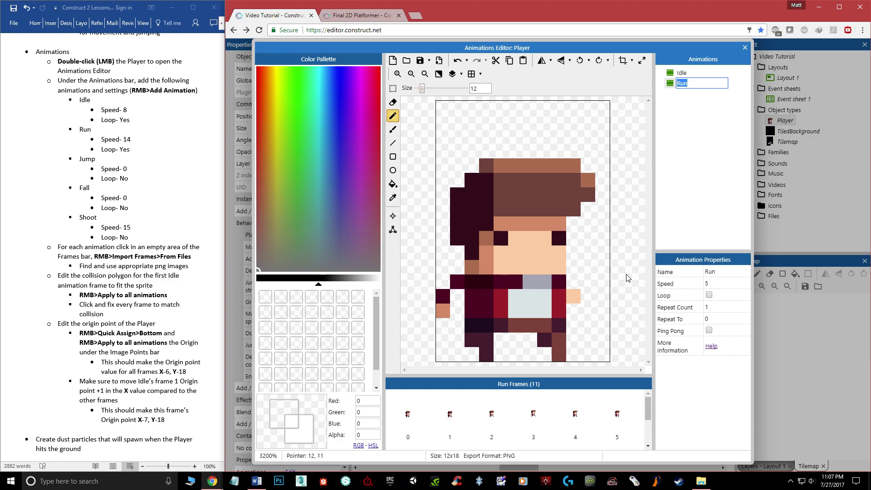
{"action": "left_click", "coordinate": [709, 295]}
{"action": "left_click", "coordinate": [717, 279]}
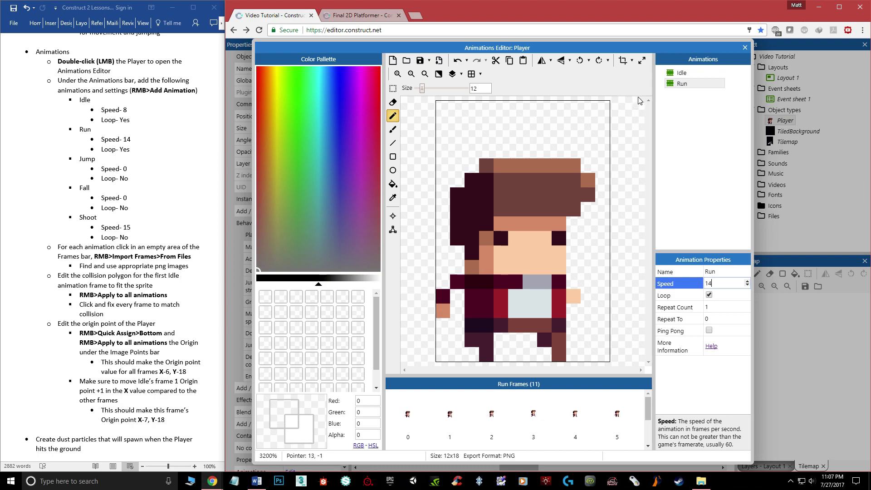
Preview the Run animation, move the preview window aside, and close it
{"action": "right_click", "coordinate": [679, 85]}
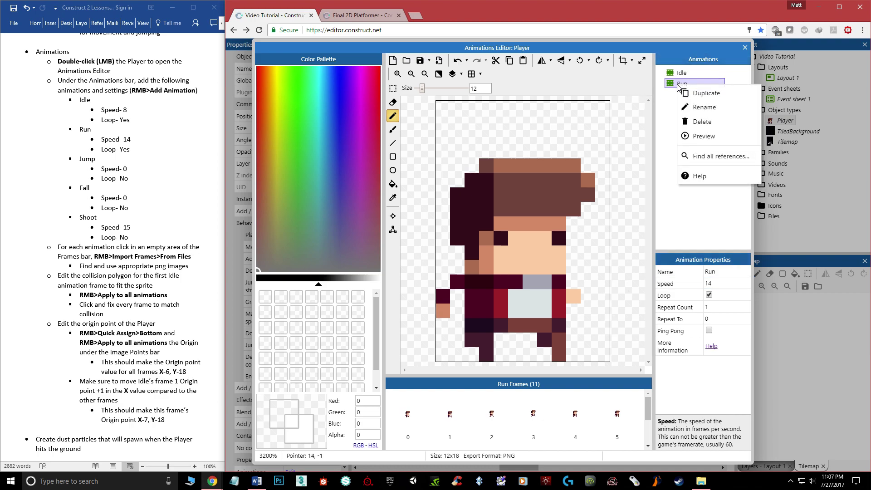
{"action": "left_click", "coordinate": [699, 136]}
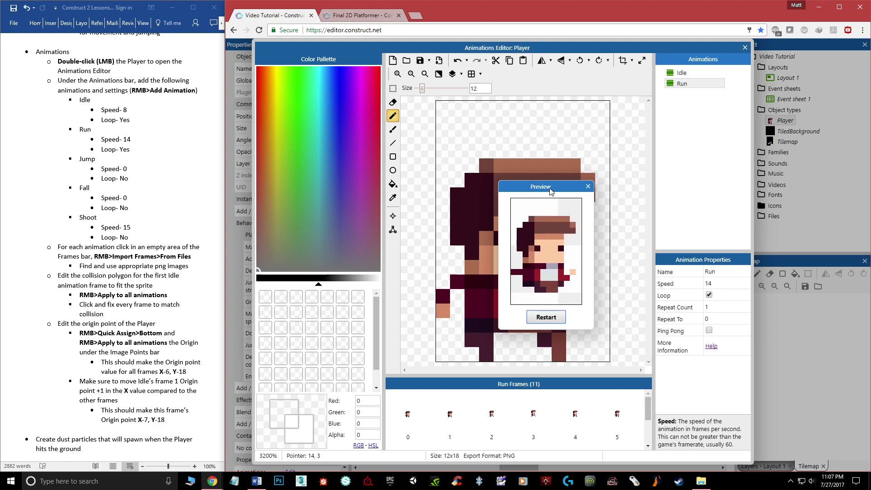
{"action": "left_click_drag", "start_coordinate": [549, 189], "coordinate": [509, 187]}
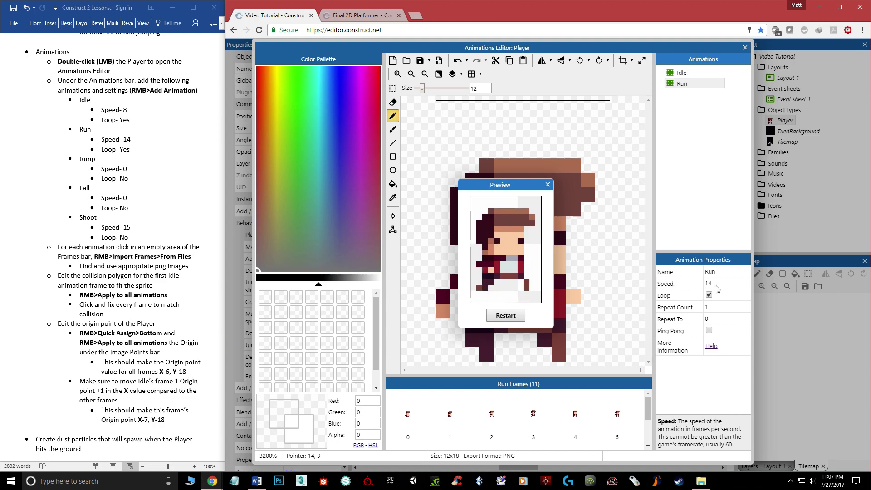
{"action": "left_click", "coordinate": [547, 185]}
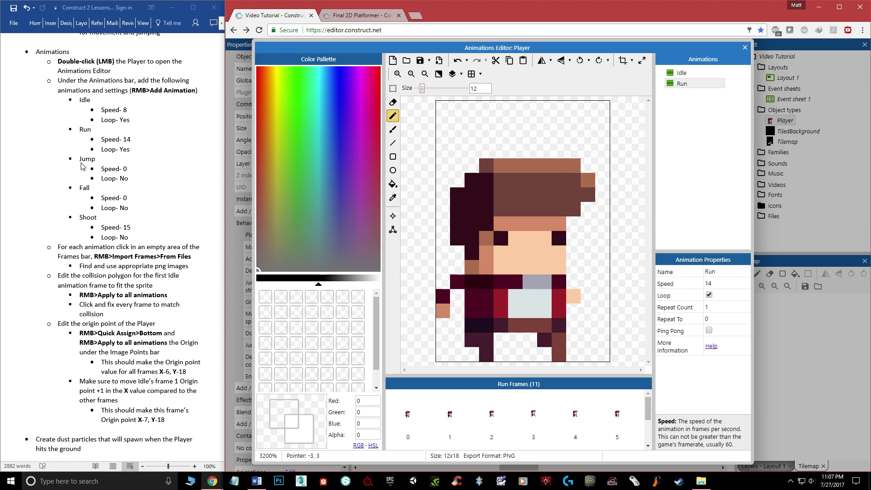
Add a third animation to the Player sprite and name it Jump
{"action": "right_click", "coordinate": [677, 110]}
{"action": "left_click", "coordinate": [693, 124]}
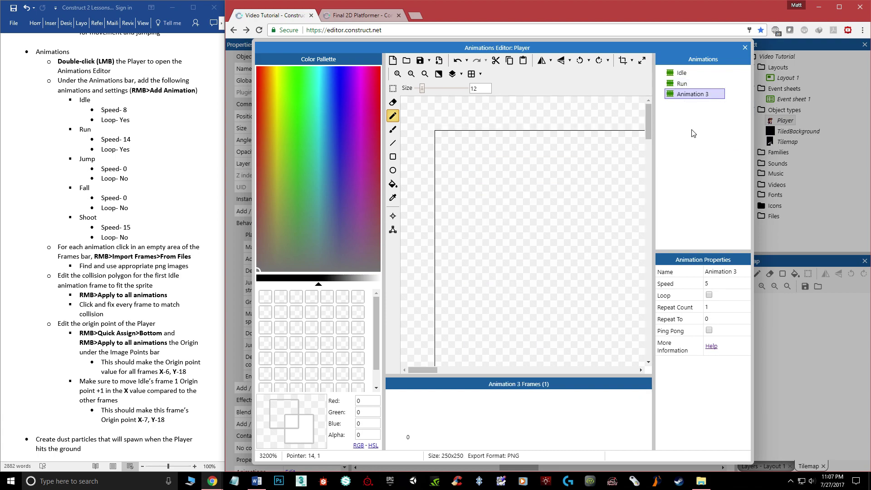
{"action": "right_click", "coordinate": [680, 99]}
{"action": "left_click", "coordinate": [702, 123]}
{"action": "type", "text": "Jump"}
{"action": "key", "text": "Return"}
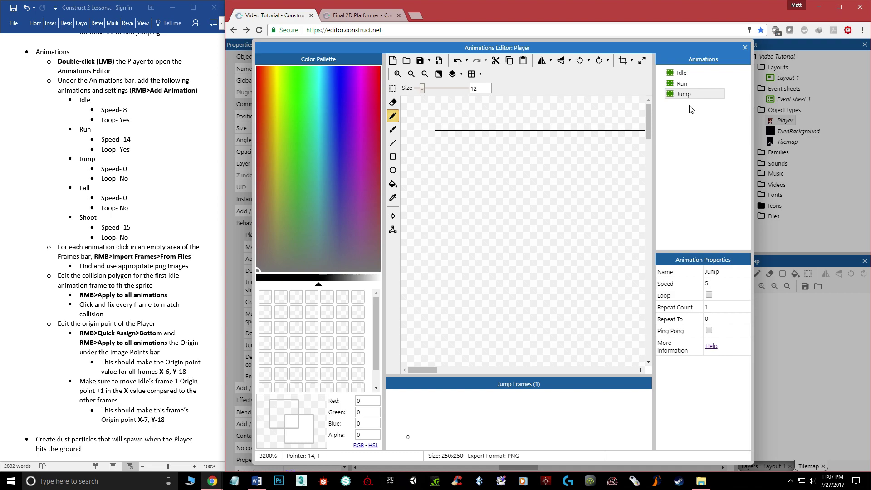
Import Jump.png from the Player/Fall-Jump-WallJ folder into the Jump animation and delete its blank first frame
{"action": "right_click", "coordinate": [443, 415]}
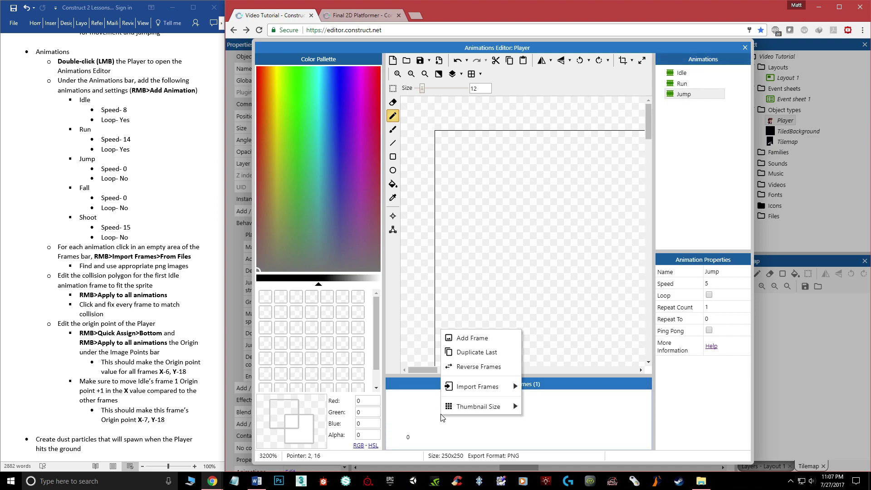
{"action": "mouse_move", "coordinate": [499, 389]}
{"action": "left_click", "coordinate": [537, 387]}
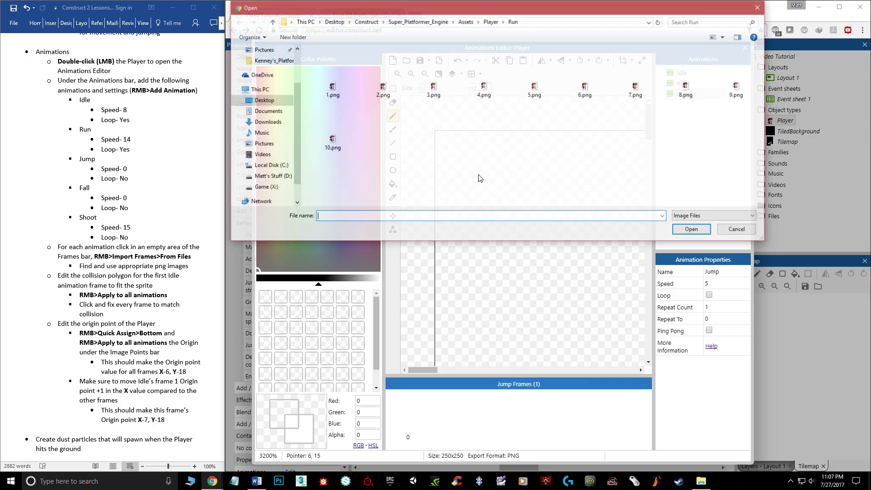
{"action": "left_click", "coordinate": [491, 21]}
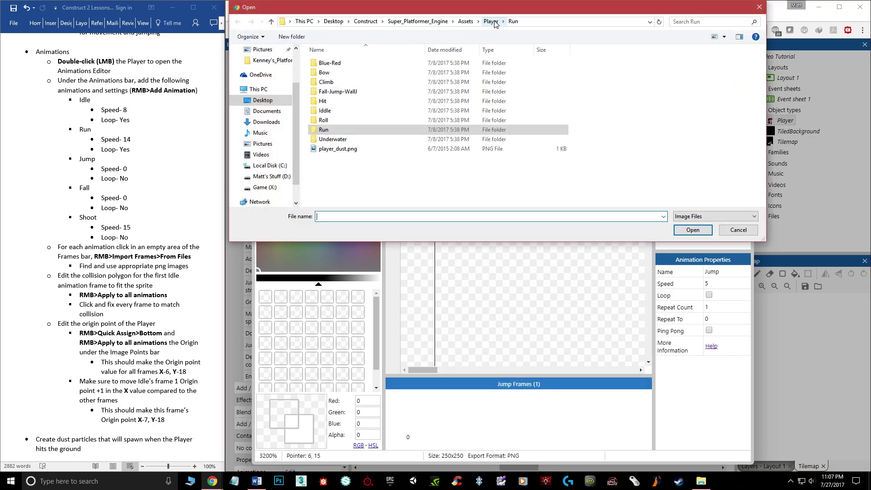
{"action": "double_click", "coordinate": [338, 92]}
{"action": "left_click", "coordinate": [327, 90]}
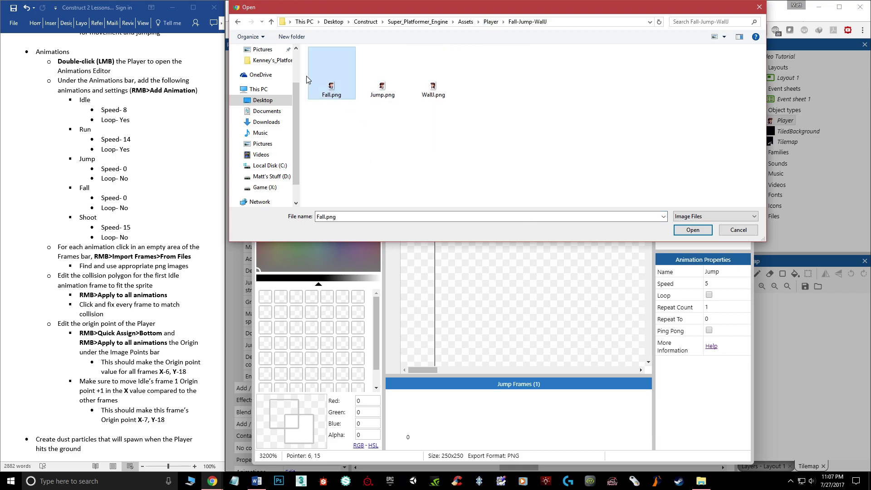
{"action": "left_click", "coordinate": [383, 93]}
{"action": "left_click", "coordinate": [693, 229]}
{"action": "left_click", "coordinate": [418, 412]}
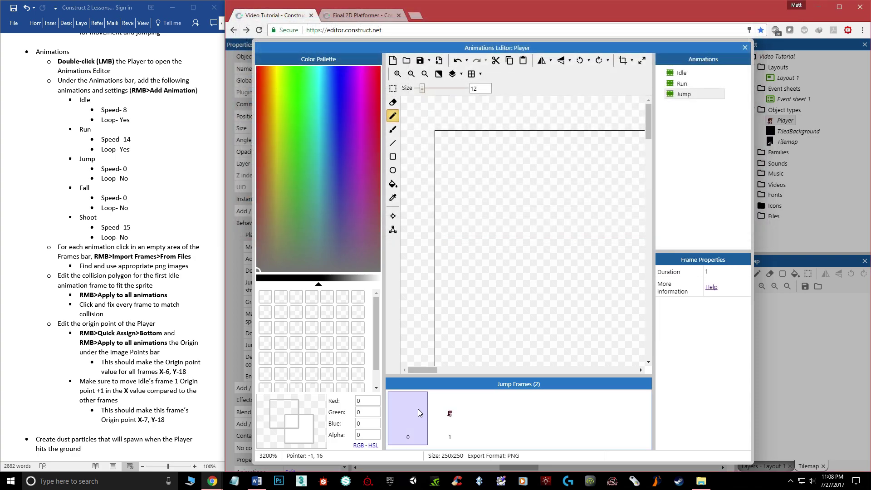
{"action": "key", "text": "Delete"}
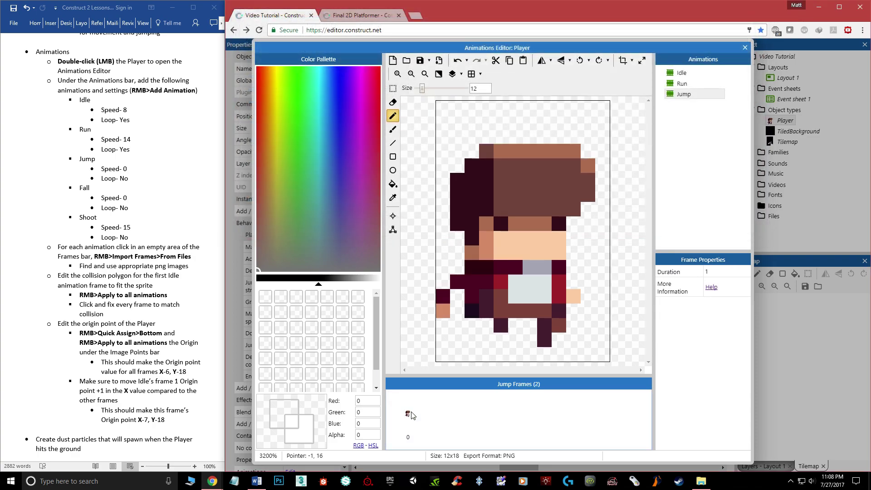
Set the Jump animation's Speed to 0
{"action": "left_click", "coordinate": [679, 94]}
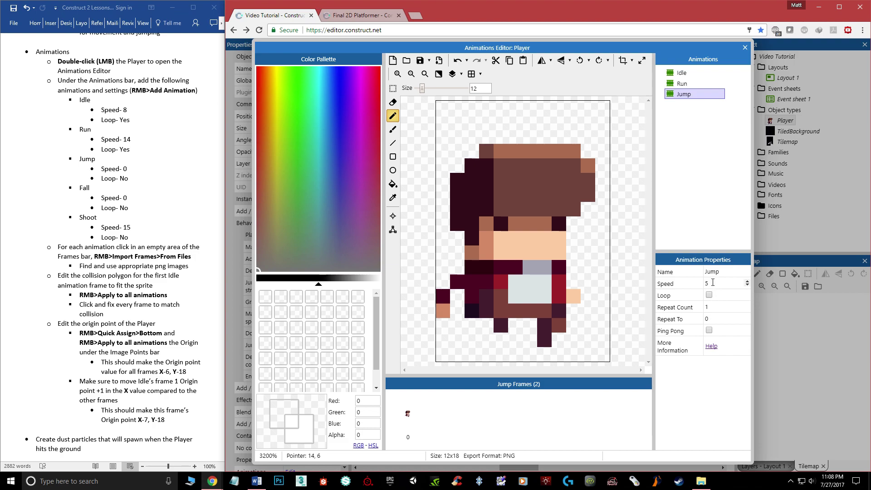
{"action": "left_click", "coordinate": [713, 282]}
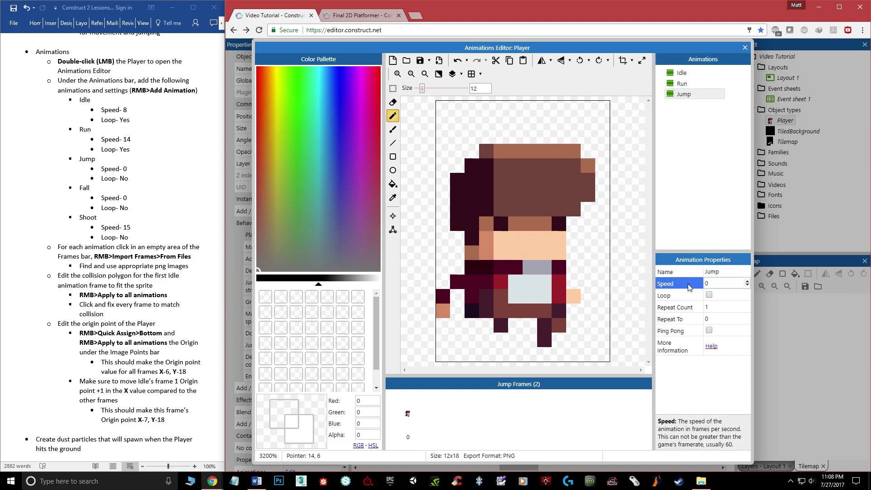
{"action": "left_click", "coordinate": [562, 405]}
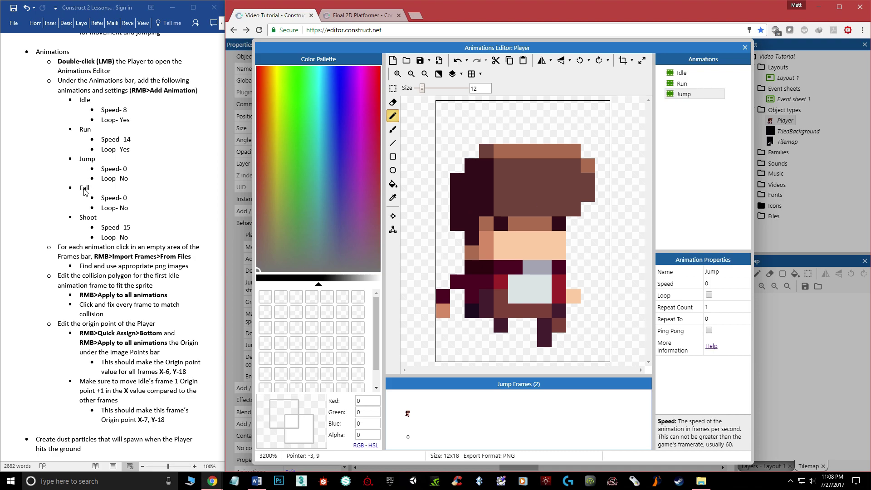
Add a fourth animation to the Player sprite and name it Falling
{"action": "right_click", "coordinate": [687, 122]}
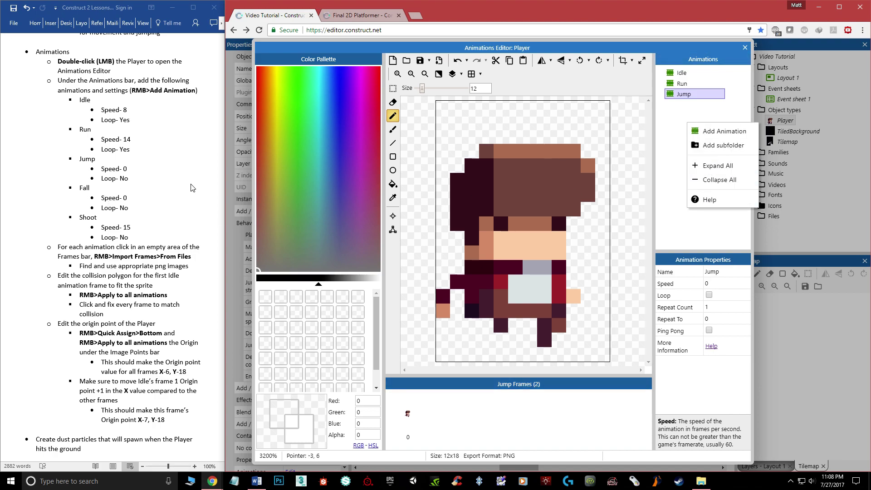
{"action": "left_click", "coordinate": [724, 133]}
{"action": "left_click", "coordinate": [696, 108]}
{"action": "type", "text": "Falling"}
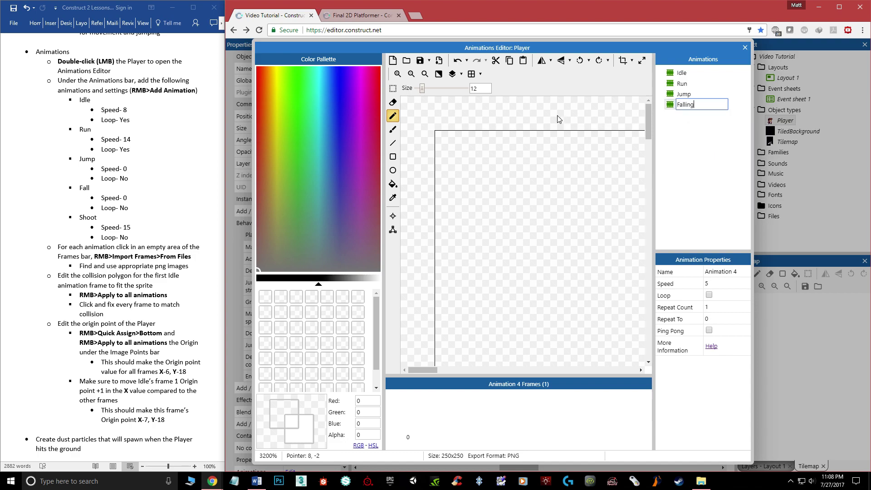
{"action": "key", "text": "Return"}
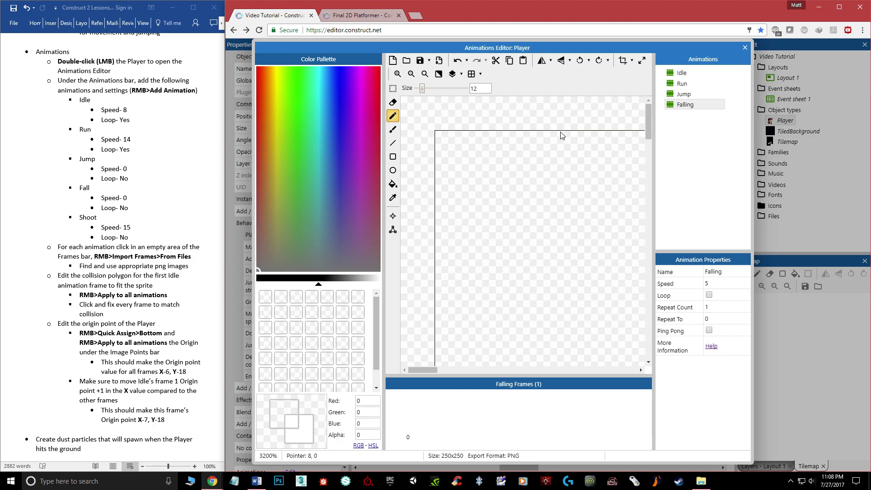
Import Fall.png into the Falling animation and delete its blank first frame
{"action": "right_click", "coordinate": [446, 414]}
{"action": "mouse_move", "coordinate": [490, 387]}
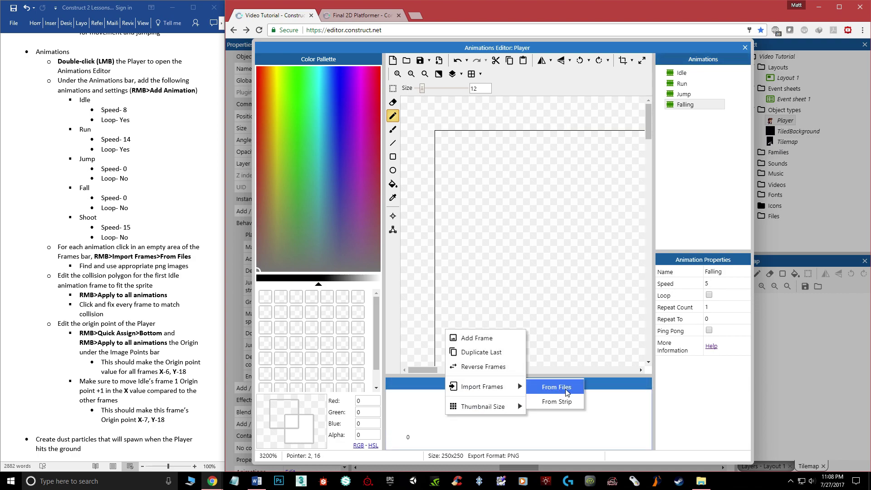
{"action": "left_click", "coordinate": [567, 393]}
{"action": "left_click", "coordinate": [329, 95]}
{"action": "left_click", "coordinate": [686, 233]}
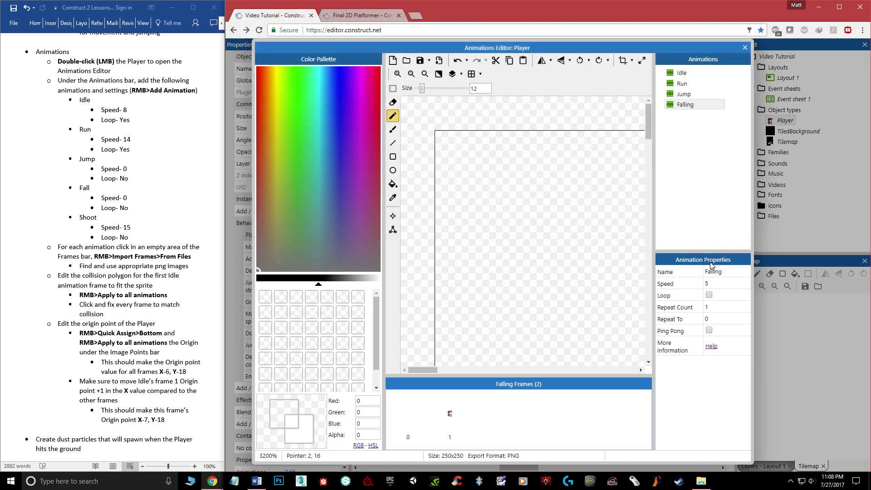
{"action": "left_click", "coordinate": [401, 410]}
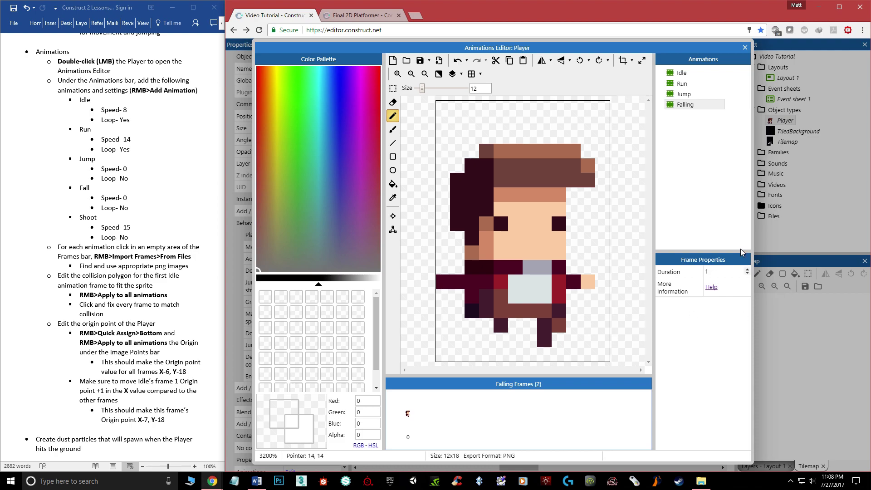
Set the Falling animation's Speed to 0
{"action": "left_click", "coordinate": [693, 106]}
{"action": "left_click", "coordinate": [724, 283]}
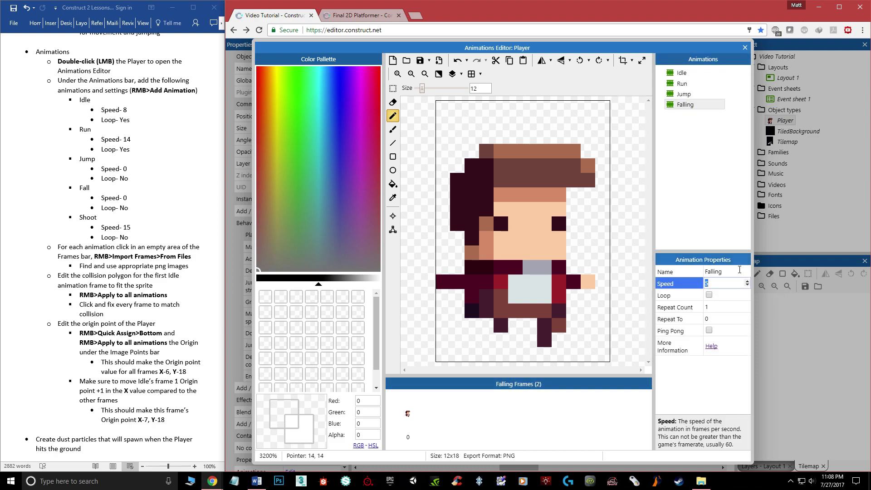
{"action": "type", "text": "0"}
{"action": "left_click", "coordinate": [506, 432]}
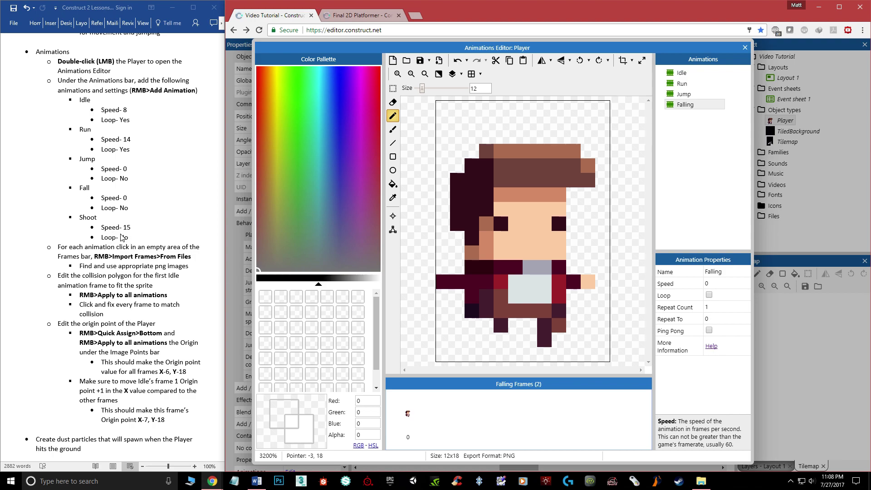
Add a fifth animation to the Player sprite and name it Shoot
{"action": "left_click", "coordinate": [678, 135]}
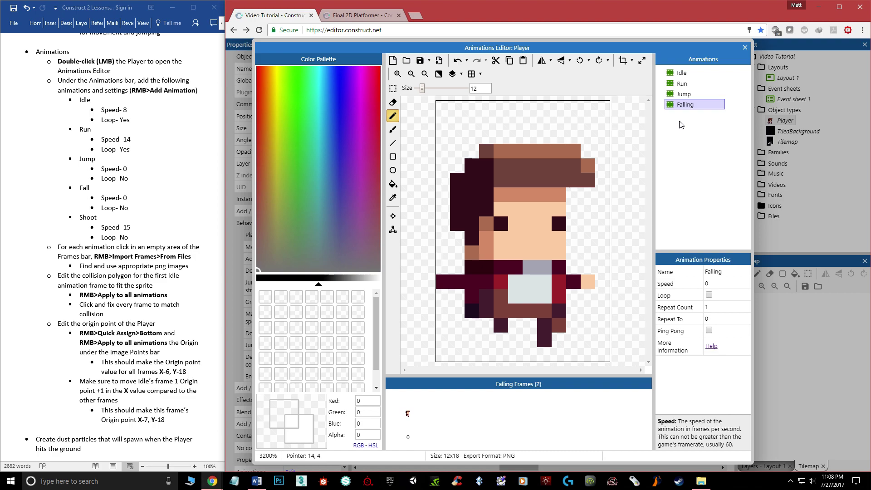
{"action": "right_click", "coordinate": [679, 121]}
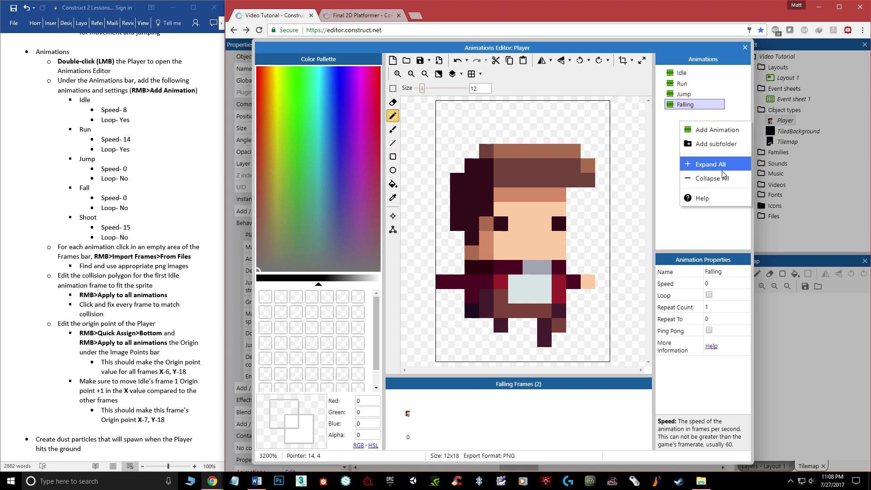
{"action": "left_click", "coordinate": [714, 129]}
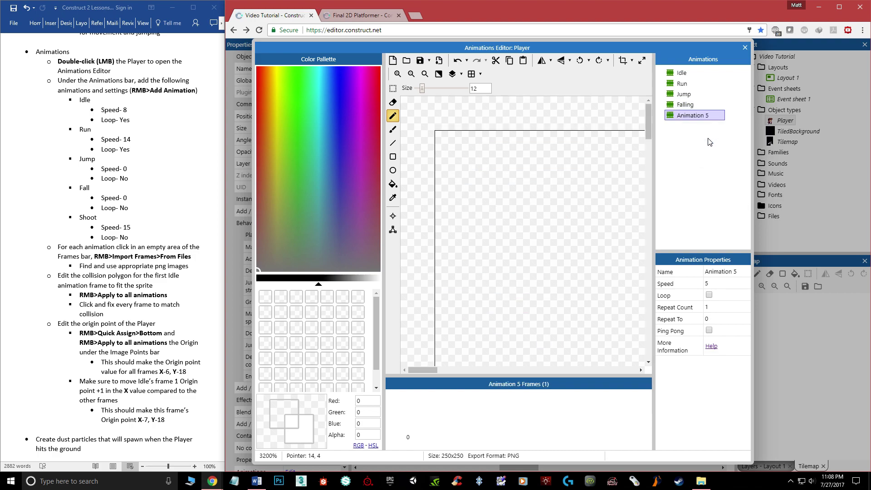
{"action": "double_click", "coordinate": [702, 116]}
{"action": "type", "text": "Shoot"}
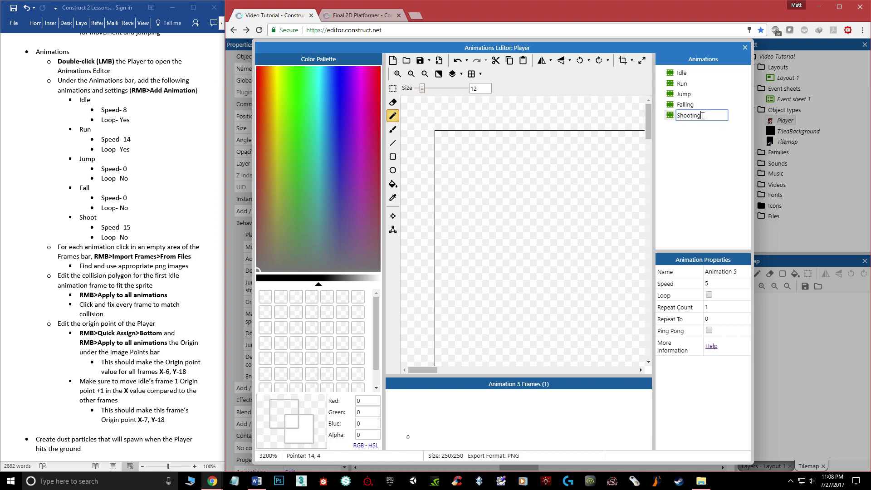
{"action": "key", "text": "Return"}
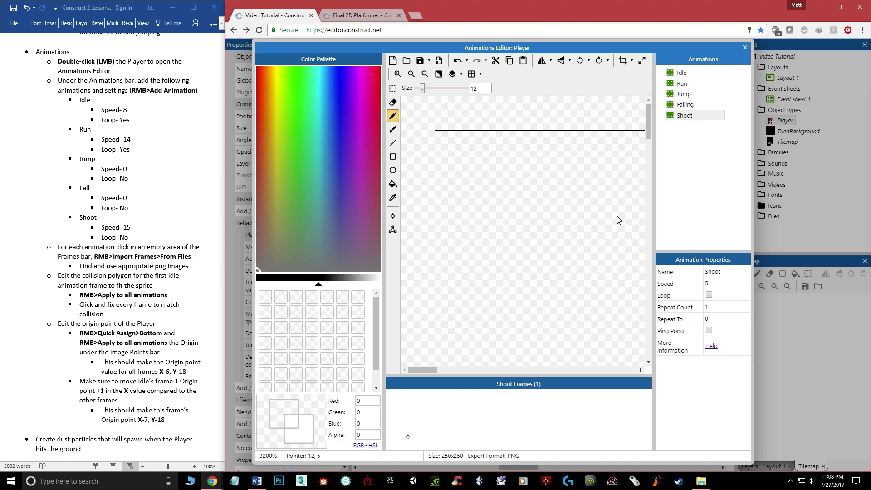
Import 1.png through 5.png from the Player/Bow folder into the Shoot animation and delete its blank first frame
{"action": "scroll", "coordinate": [520, 250], "scroll_direction": "down", "scroll_amount": 4}
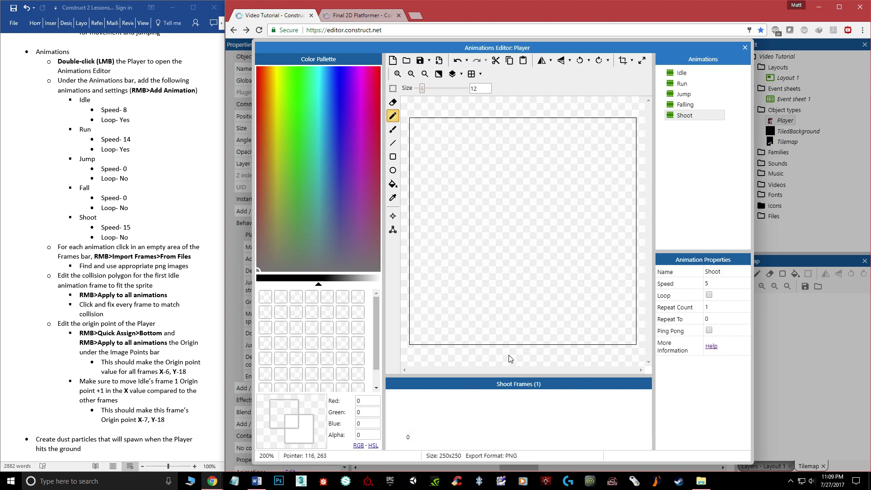
{"action": "right_click", "coordinate": [455, 416]}
{"action": "mouse_move", "coordinate": [512, 384]}
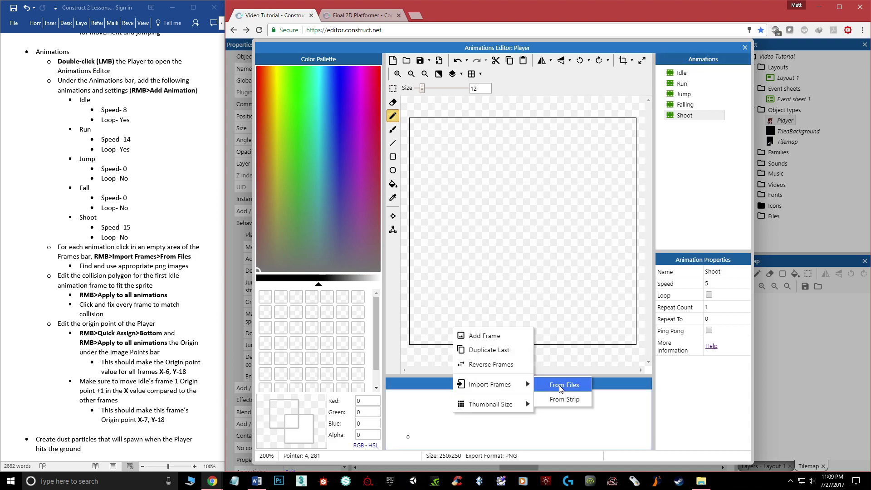
{"action": "left_click", "coordinate": [561, 389]}
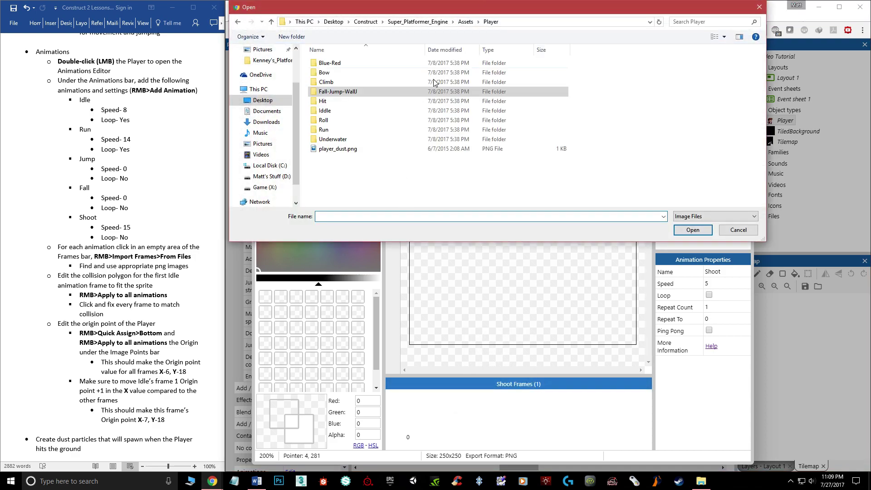
{"action": "double_click", "coordinate": [324, 73]}
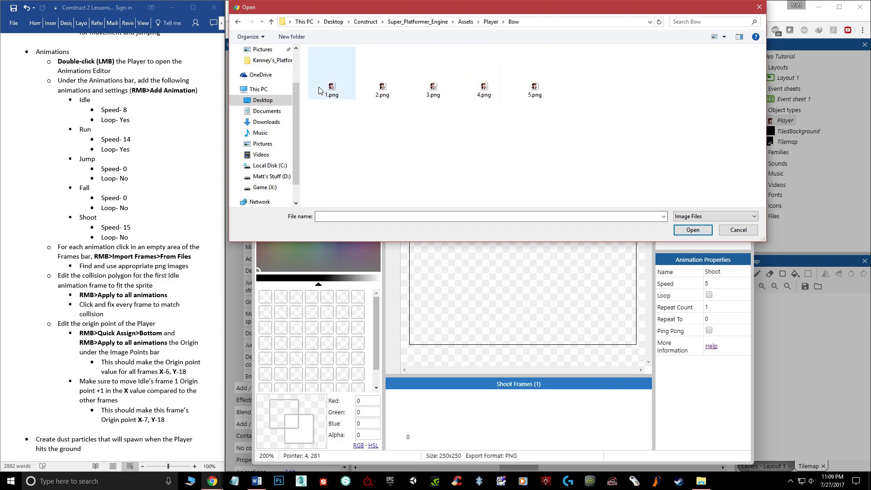
{"action": "left_click", "coordinate": [322, 82]}
{"action": "left_click", "coordinate": [534, 77], "text": "shift"}
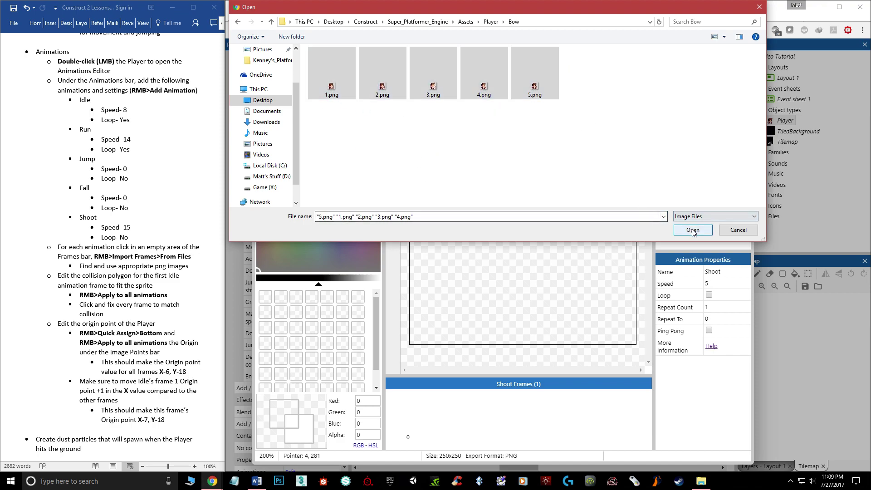
{"action": "left_click", "coordinate": [693, 230]}
{"action": "left_click", "coordinate": [407, 393]}
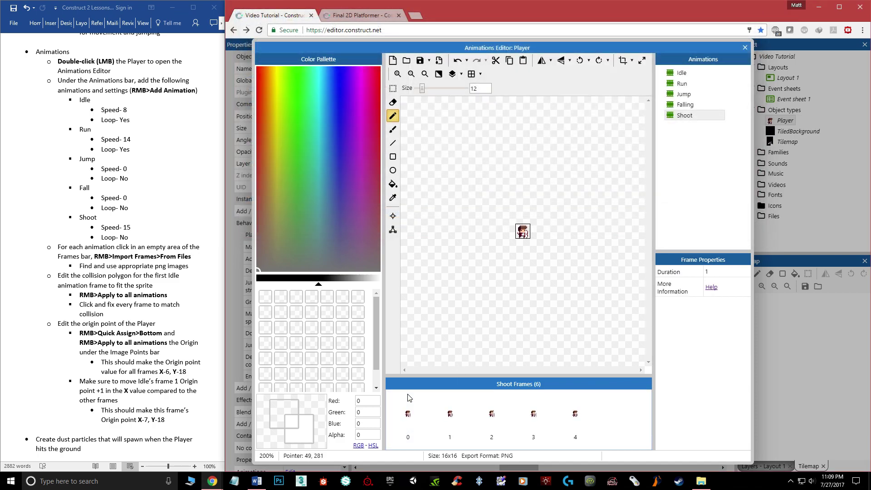
{"action": "scroll", "coordinate": [532, 231], "scroll_direction": "up", "scroll_amount": 5}
{"action": "scroll", "coordinate": [532, 231], "scroll_direction": "down", "scroll_amount": 1}
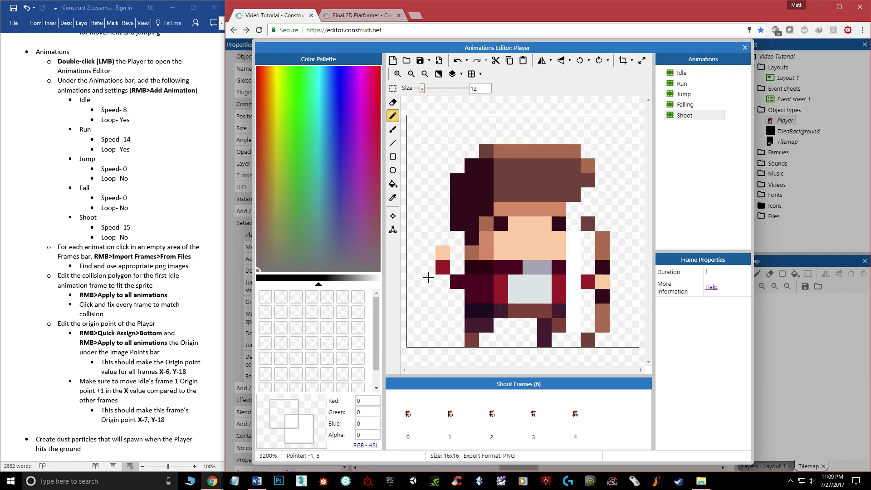
Set the Shoot animation's Speed to 15 and preview the animation
{"action": "left_click", "coordinate": [685, 117]}
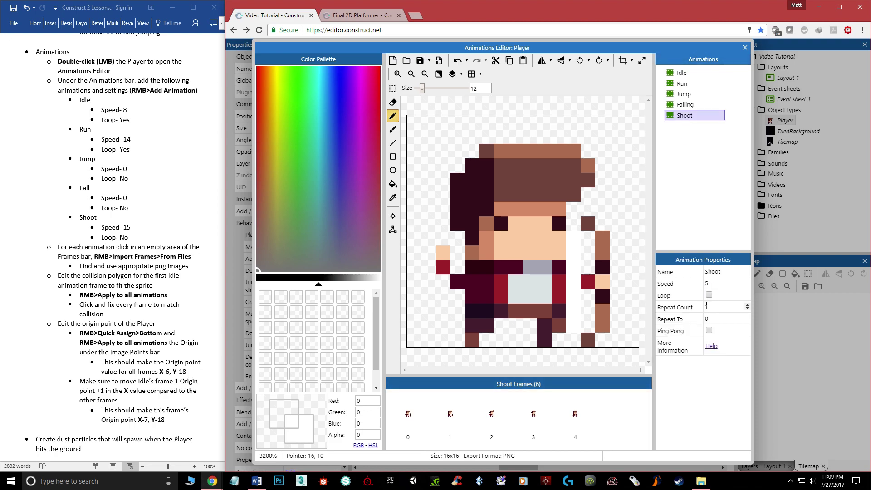
{"action": "left_click", "coordinate": [710, 282]}
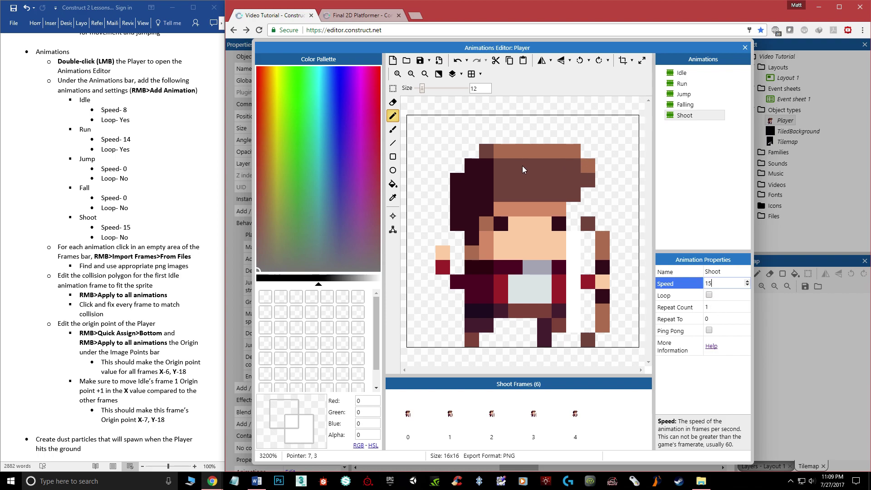
{"action": "left_click", "coordinate": [697, 186]}
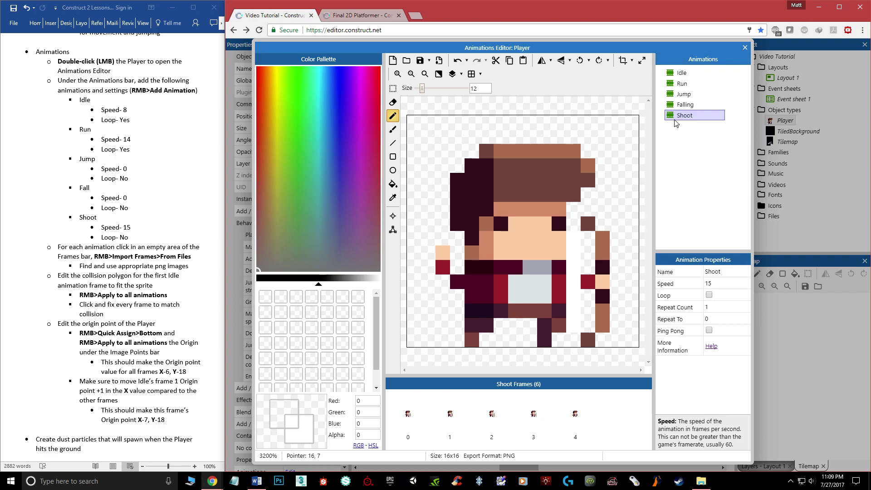
{"action": "right_click", "coordinate": [681, 118]}
{"action": "left_click", "coordinate": [710, 169]}
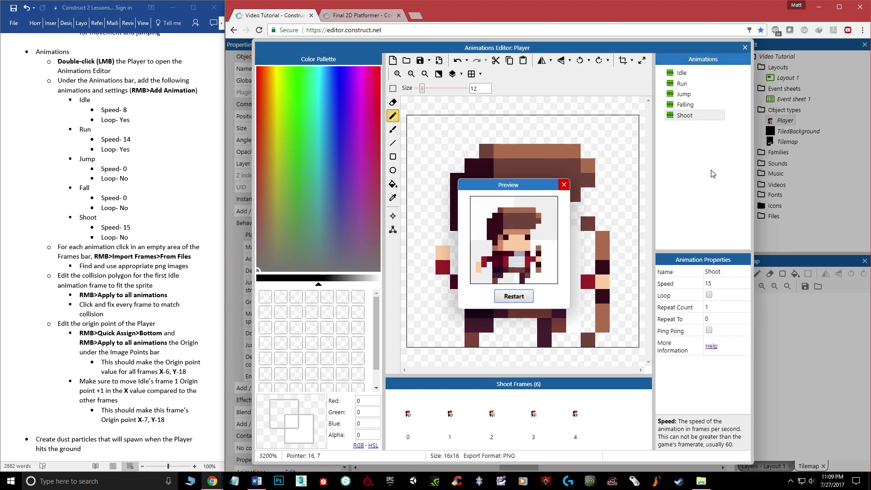